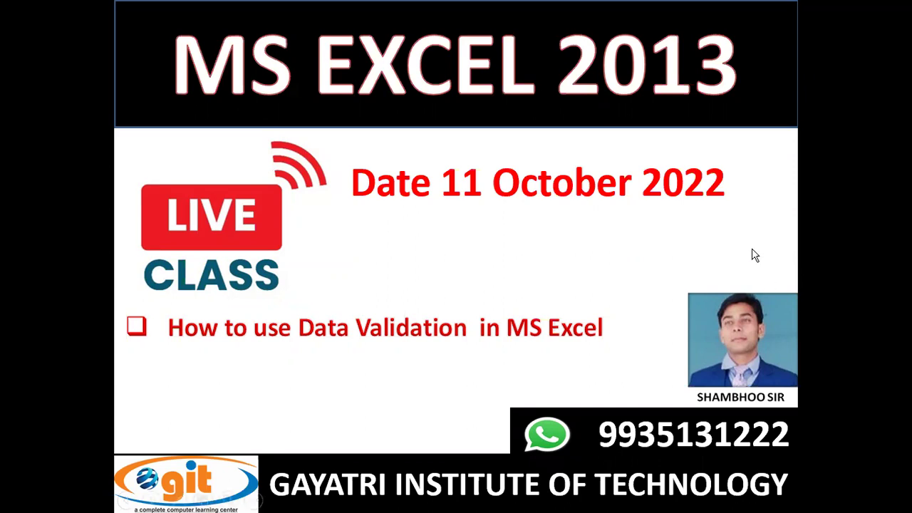
End the PowerPoint slide show and return to the editing view of the title slide.
key("Escape")
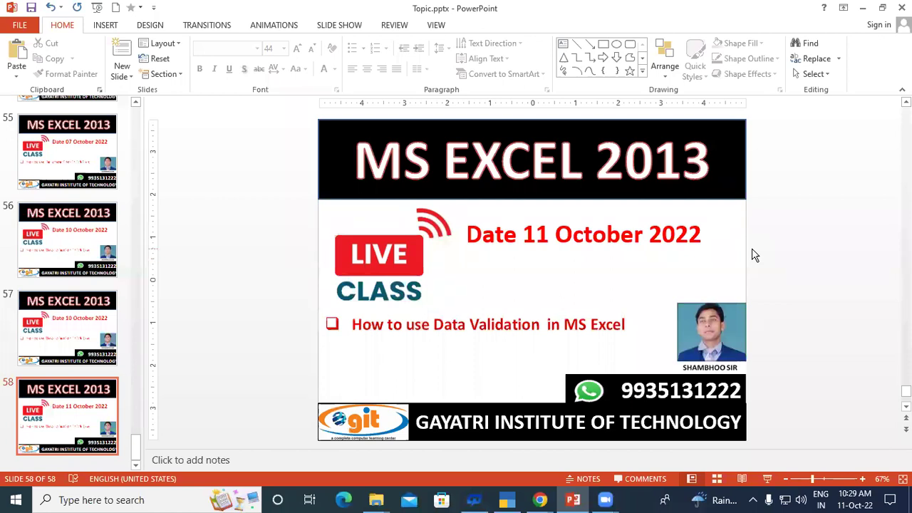
Launch Excel 2013 via Run with 'excel', decline the default-program prompt, and open a blank workbook.
key("super+r")
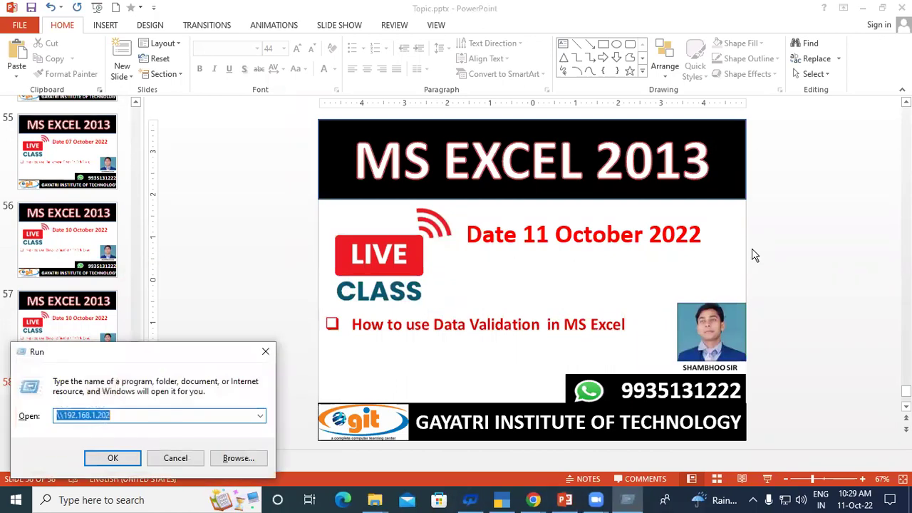
type("e")
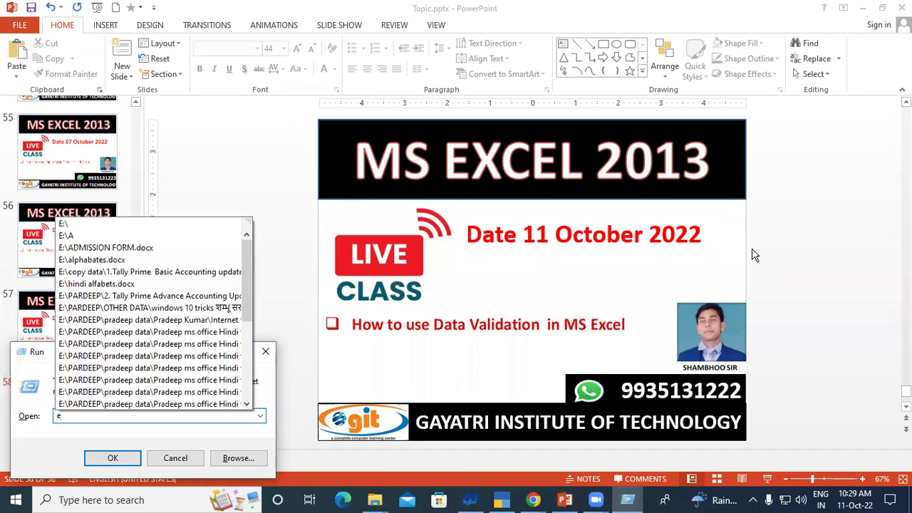
type("x")
key("Down")
key("Return")
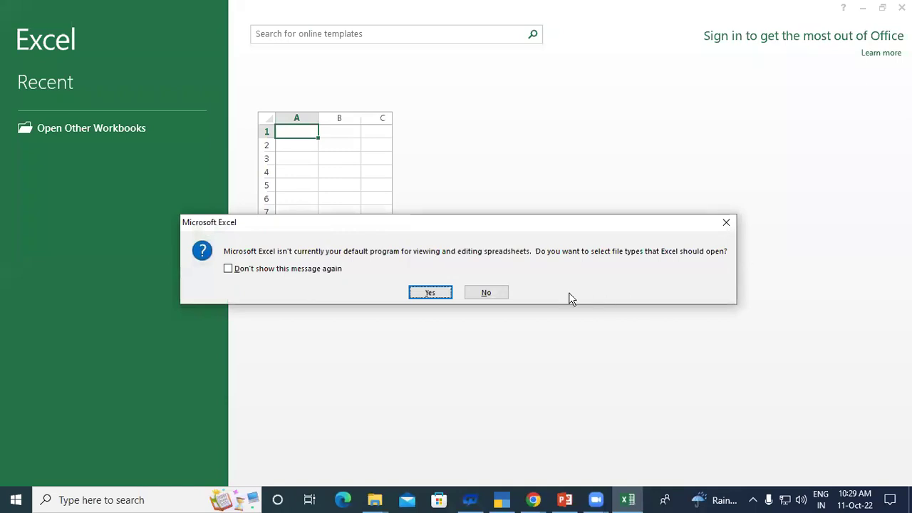
left_click(474, 293)
left_click(350, 189)
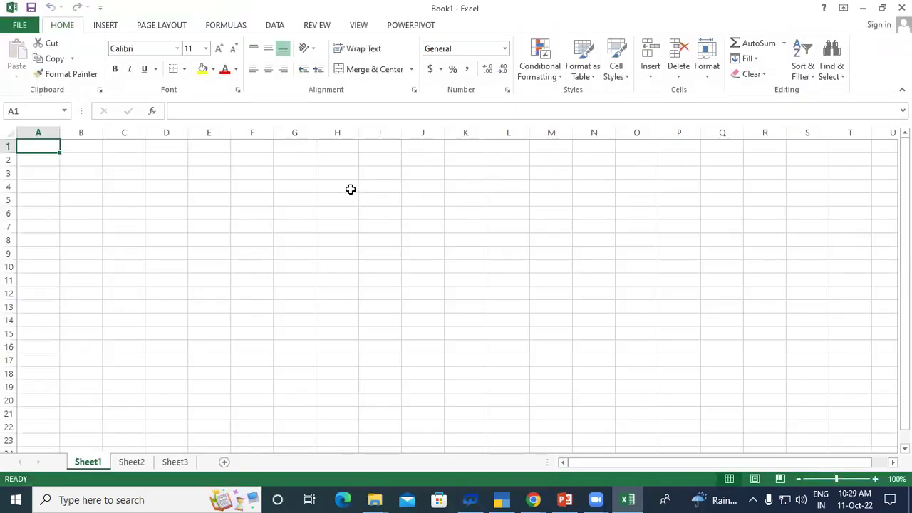
Open Data Validation from the DATA tab and set Allow to List.
left_click(274, 26)
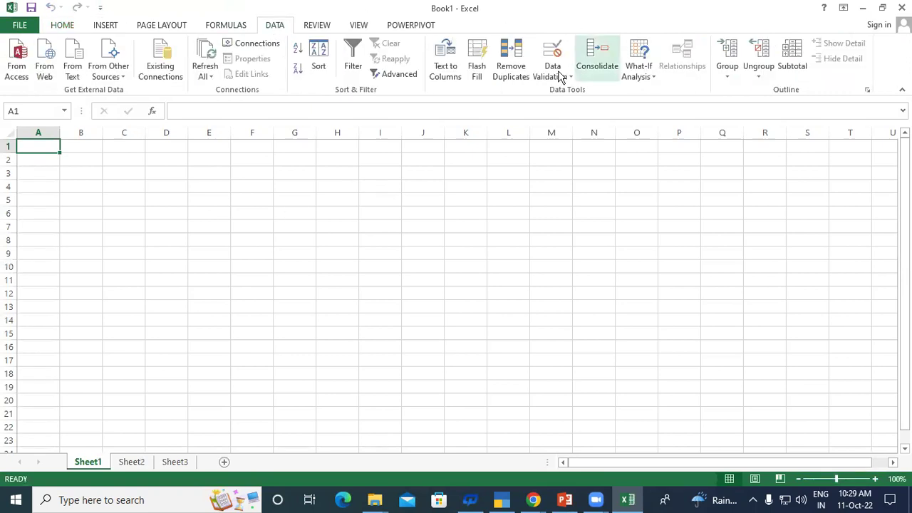
left_click(541, 57)
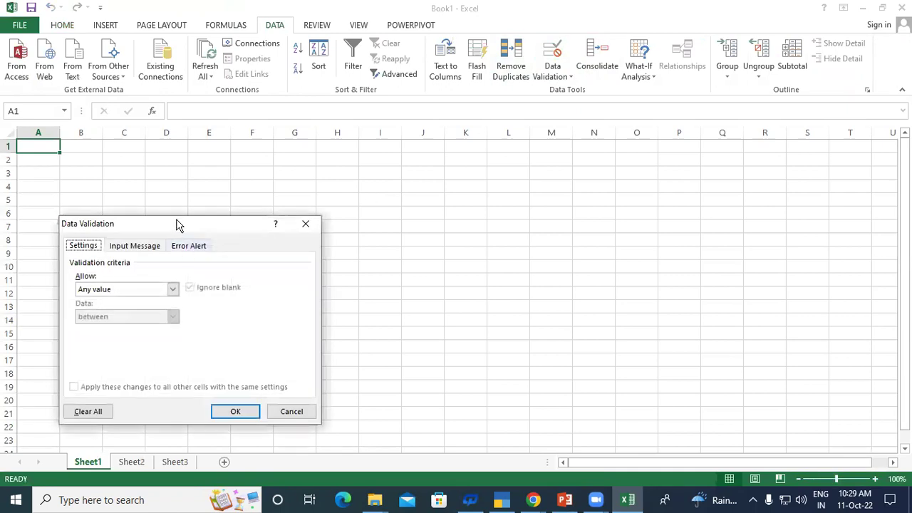
left_click_drag(177, 225, 162, 135)
left_click(78, 201)
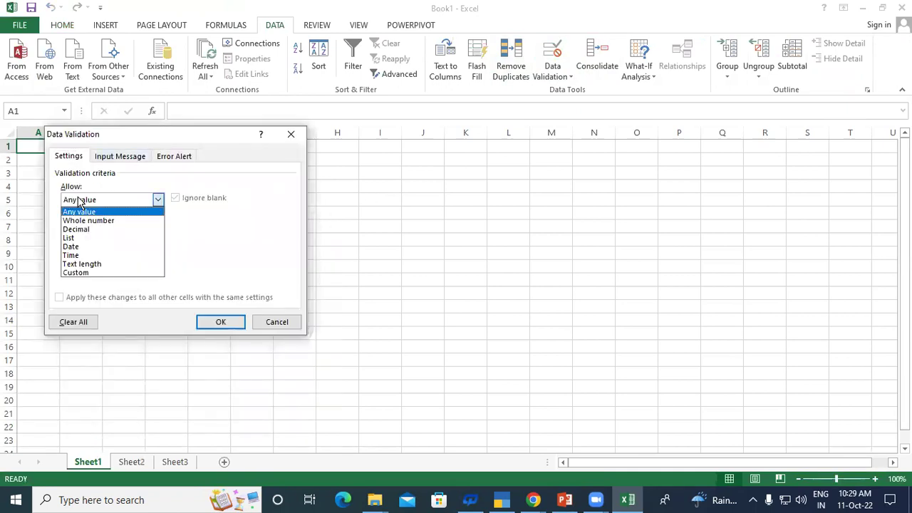
left_click(75, 240)
left_click_drag(93, 141, 103, 107)
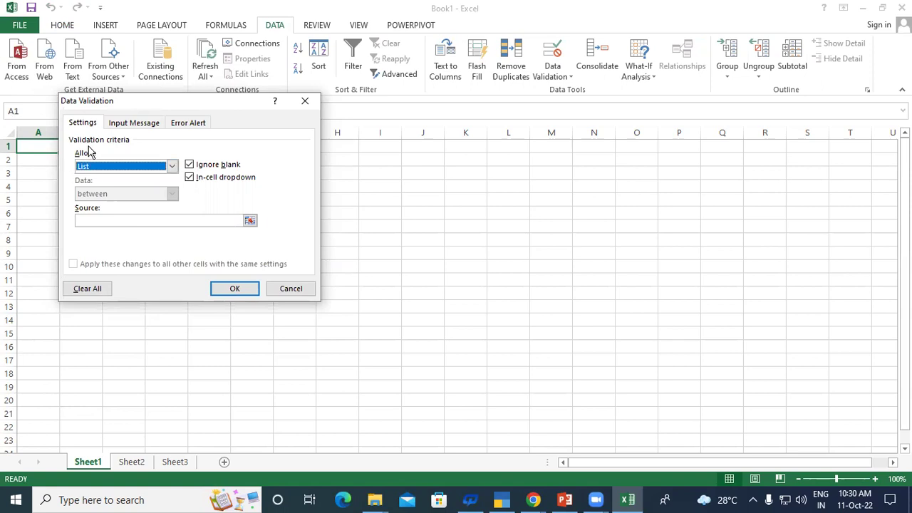
left_click(172, 166)
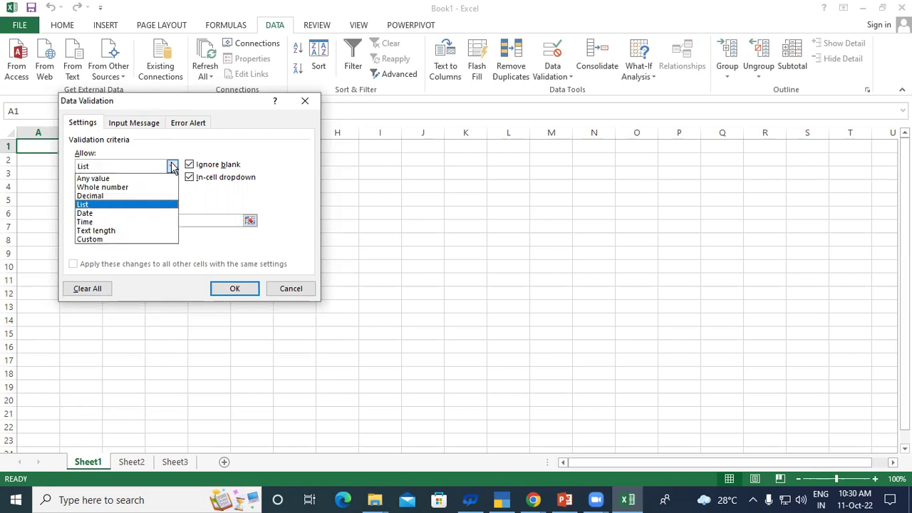
left_click(178, 148)
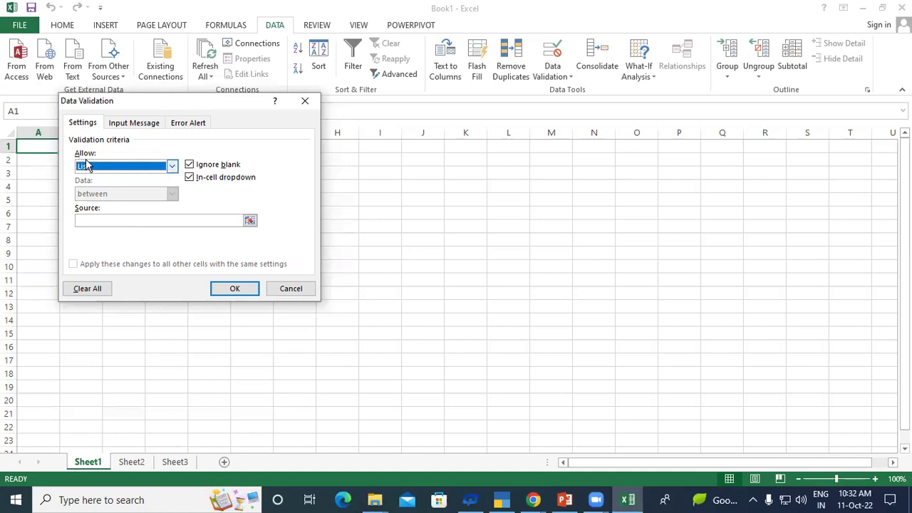
Try Allow Decimal with the between condition, then close Data Validation without applying it.
left_click(163, 167)
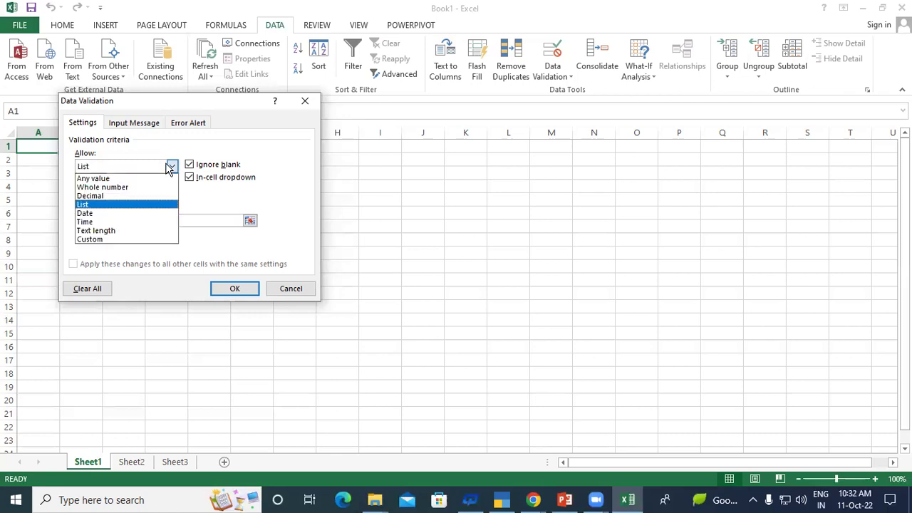
left_click(132, 200)
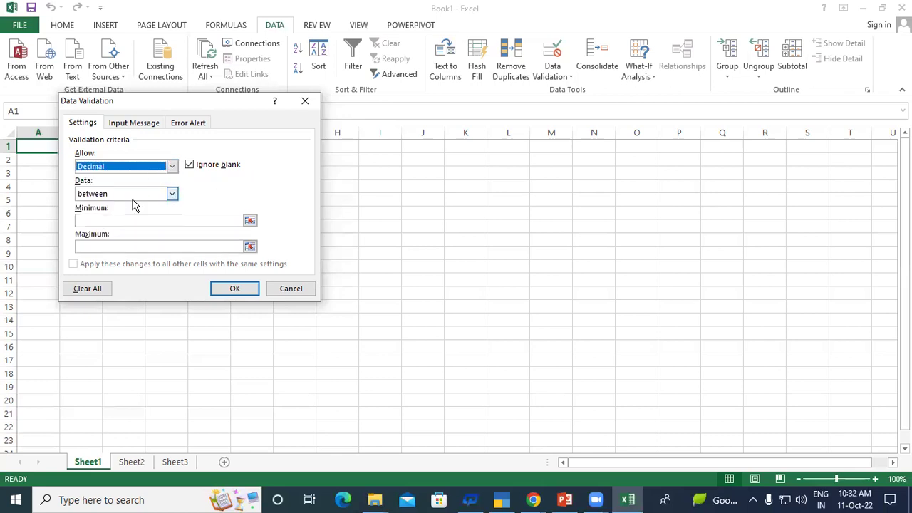
left_click(177, 197)
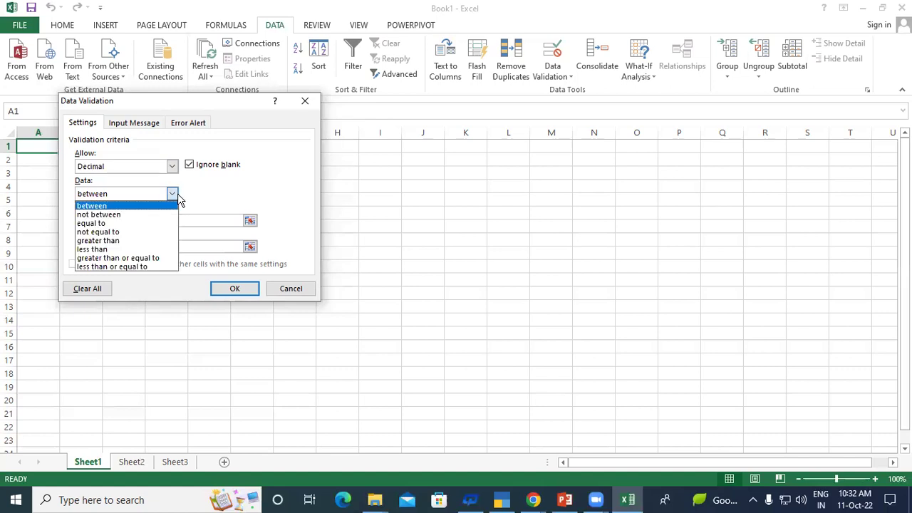
left_click(235, 181)
left_click(306, 102)
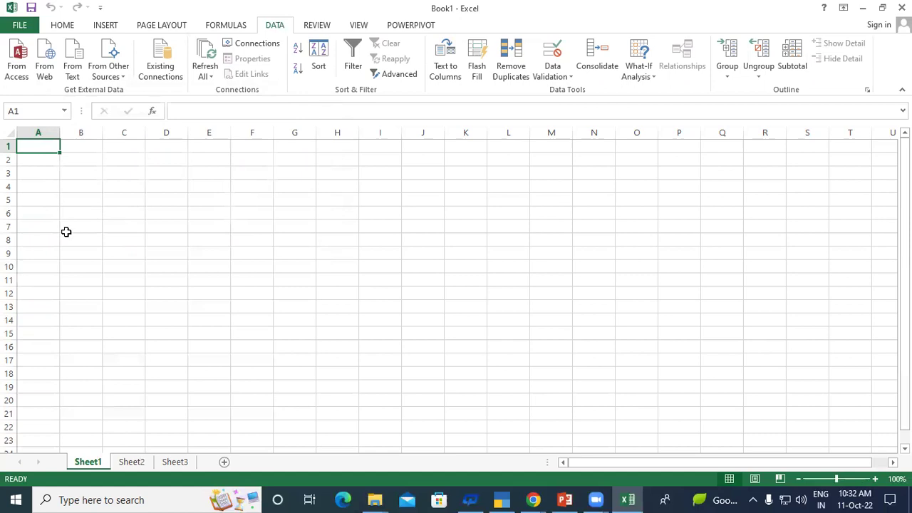
Enter headings PRODUCT NAME, RATE, QTY and TOTAL AMOUNT in C4:F4, widening column C.
left_click(120, 188)
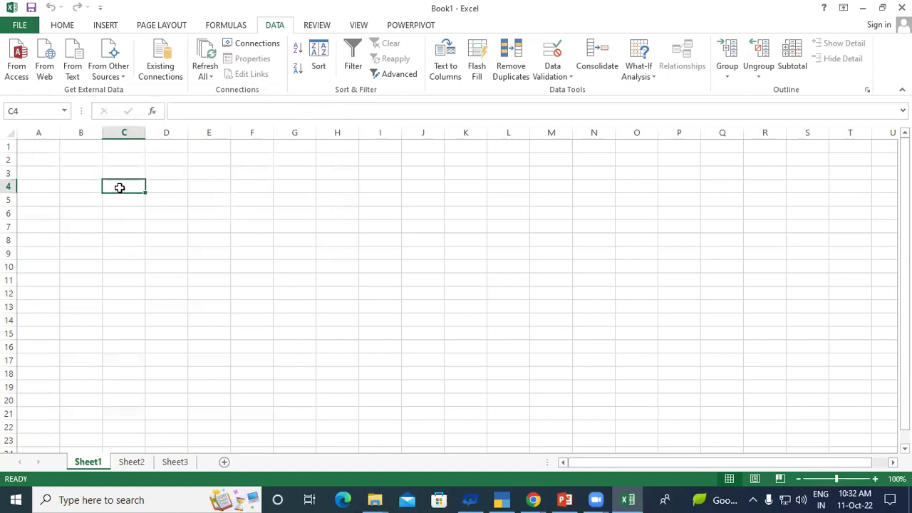
type("pe")
key("BackSpace")
key("BackSpace")
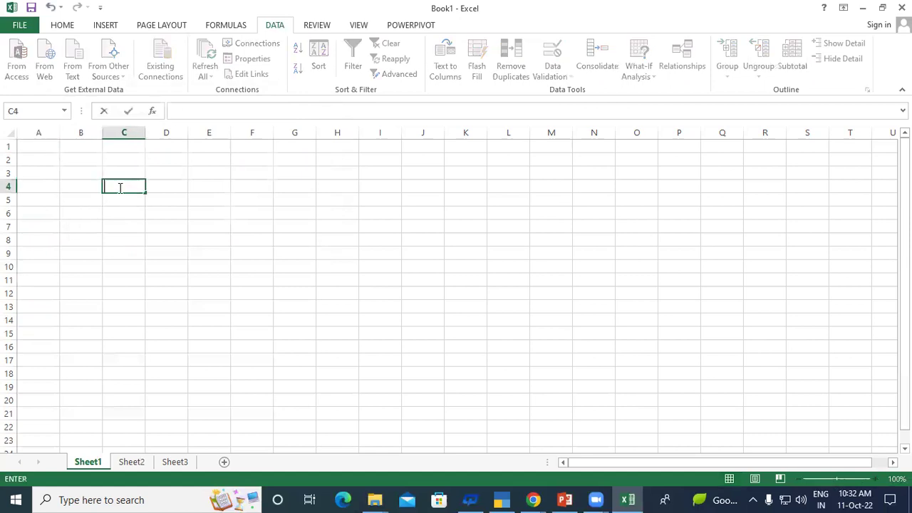
type("PRODUCT NA")
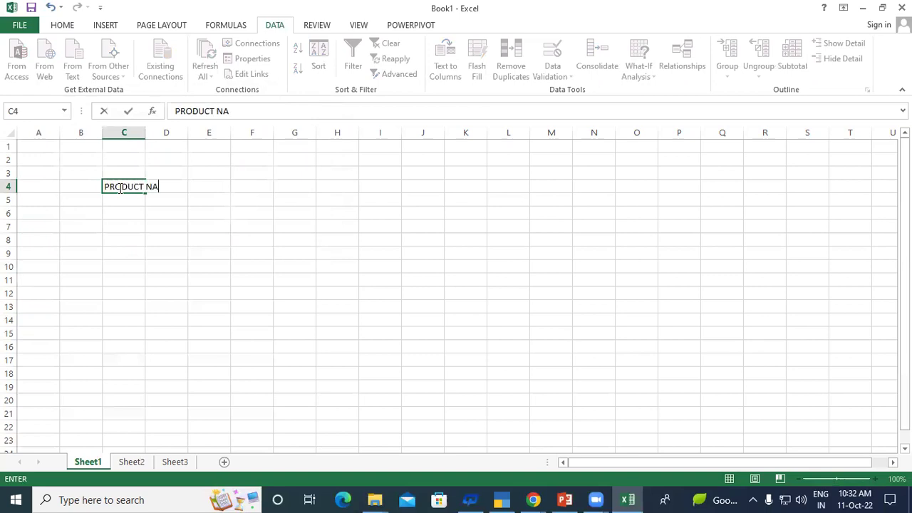
type("ME")
left_click(141, 133)
left_click_drag(145, 133, 190, 133)
left_click(217, 188)
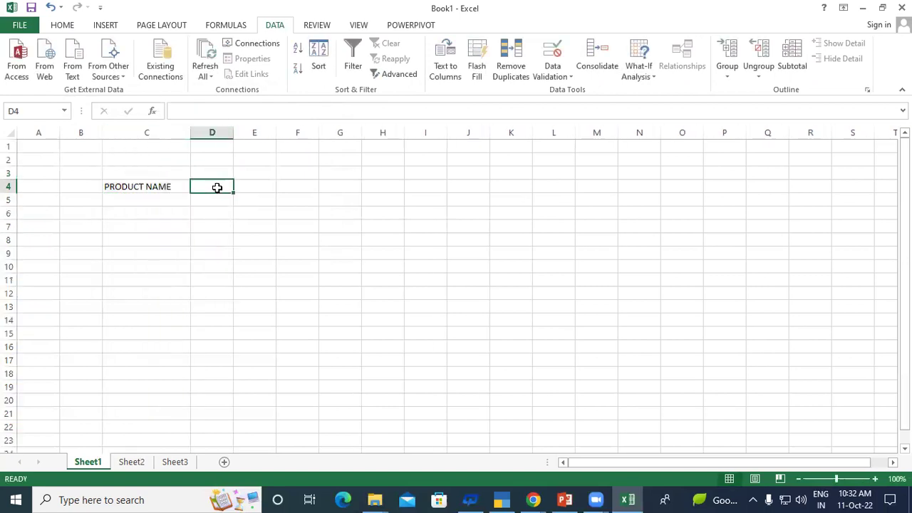
type("RATE")
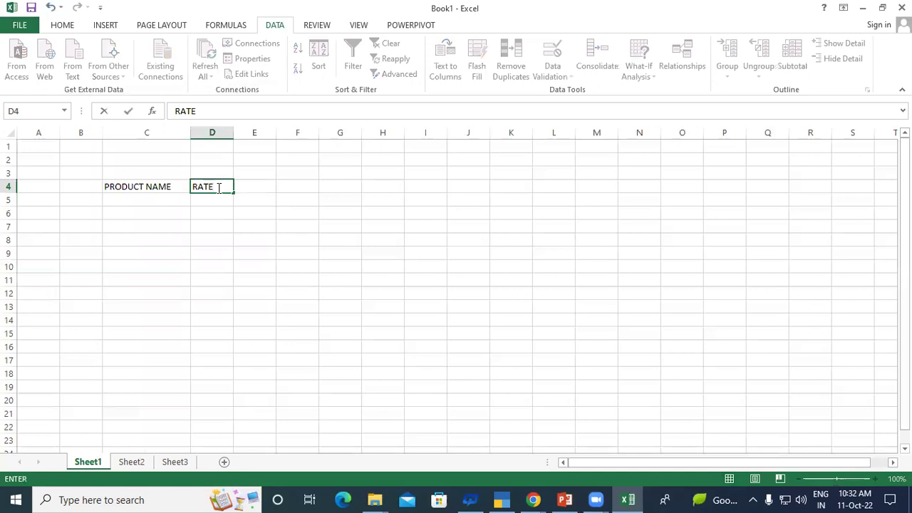
key("Tab")
type("QTY")
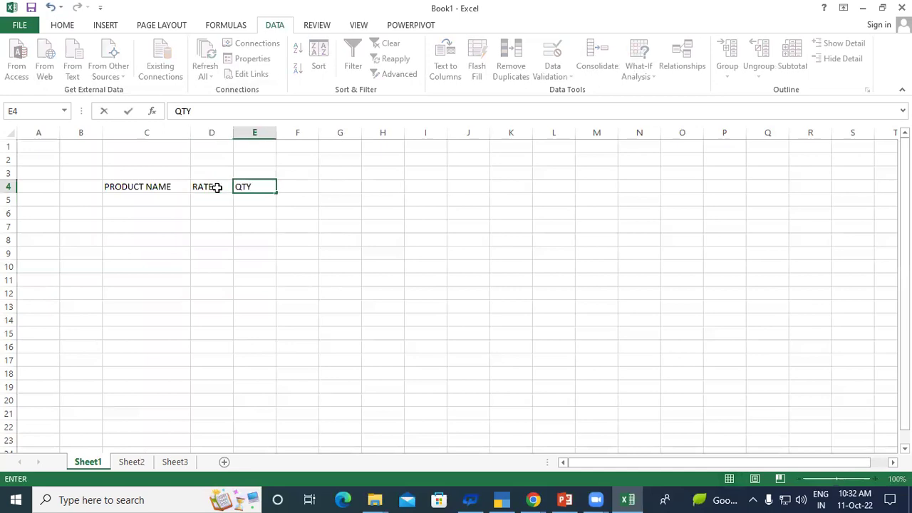
key("Tab")
type("TOTAL AMOUN")
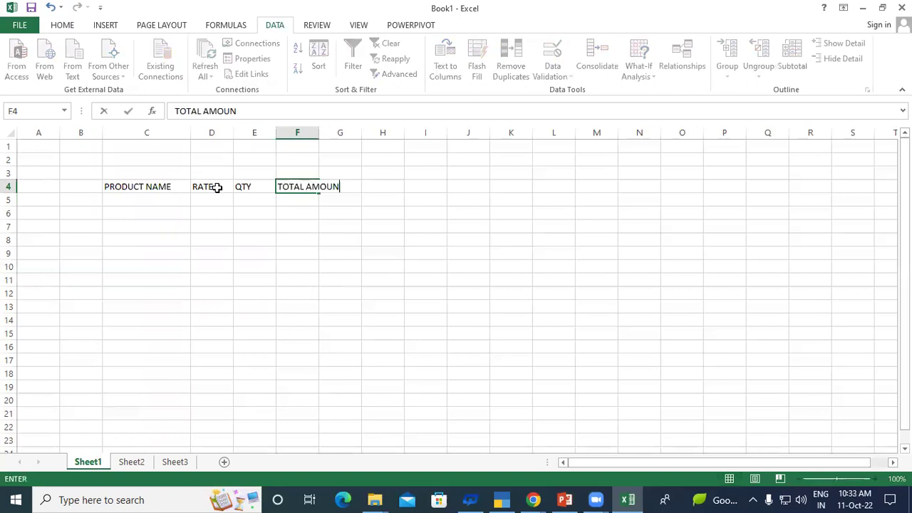
left_click(246, 251)
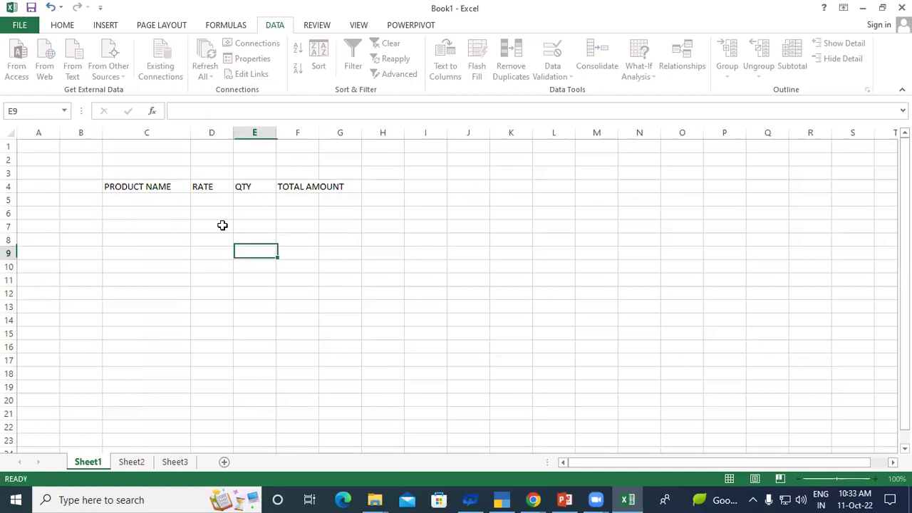
Widen column F to fit the TOTAL AMOUNT heading.
left_click(155, 186)
left_click(152, 204)
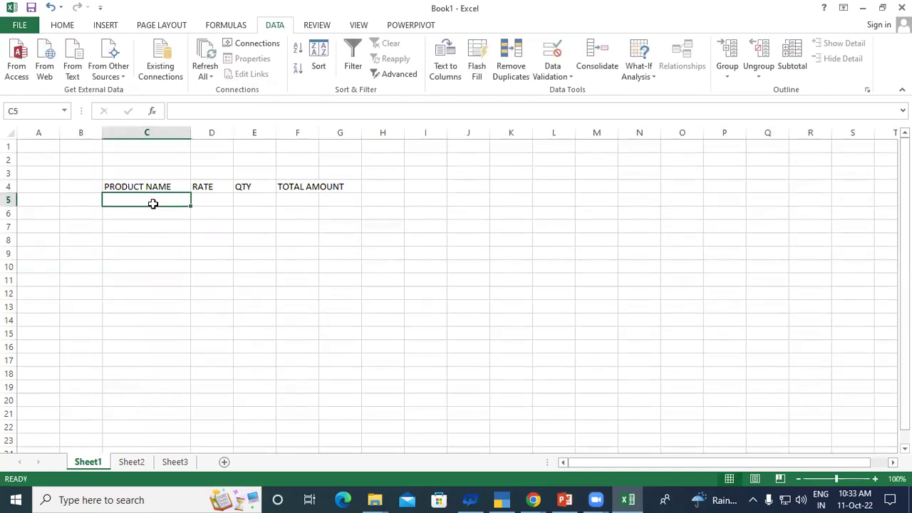
left_click(209, 188)
left_click(253, 185)
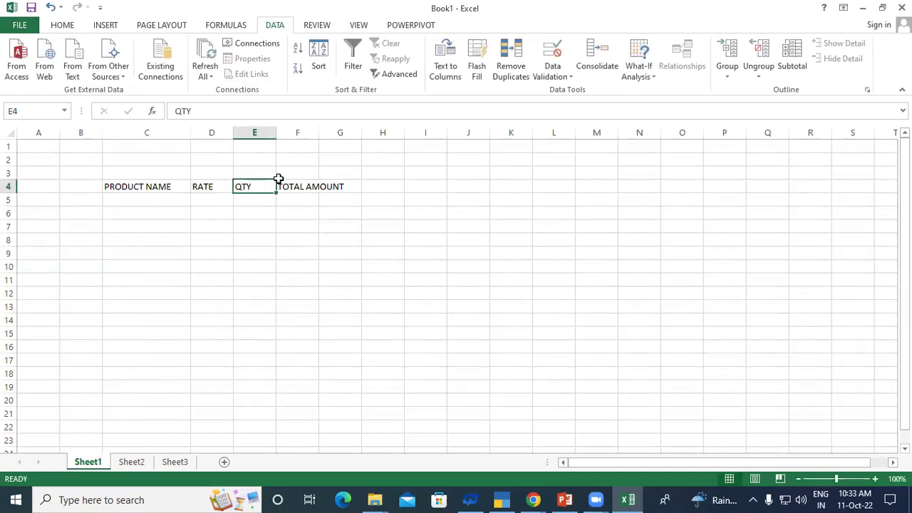
left_click(300, 182)
left_click_drag(319, 133, 399, 133)
left_click(335, 253)
Apply All Borders to the table range C4:F16.
left_click(149, 186)
left_click_drag(149, 187, 358, 347)
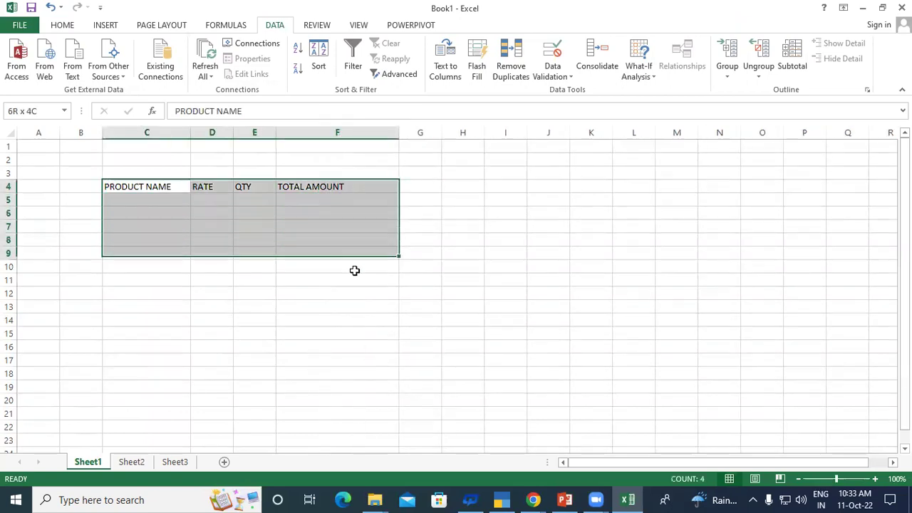
left_click(66, 28)
left_click(185, 69)
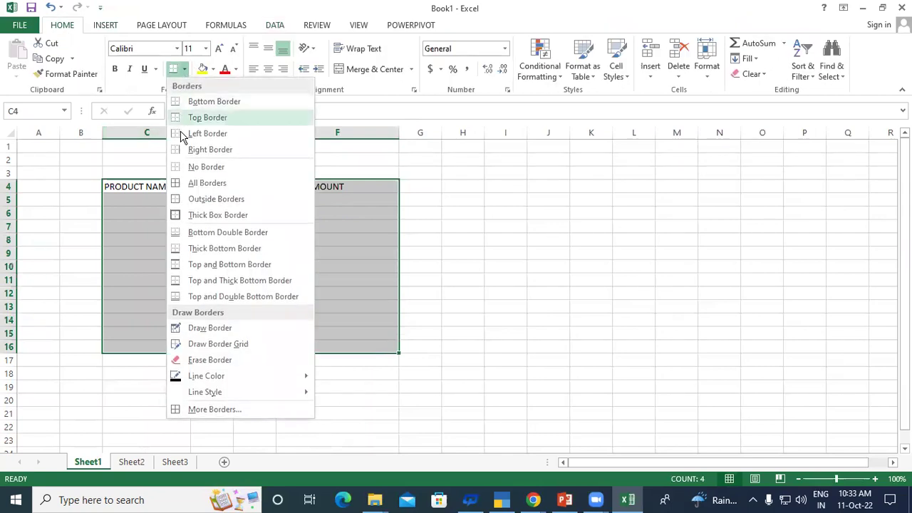
left_click(207, 181)
left_click(242, 272)
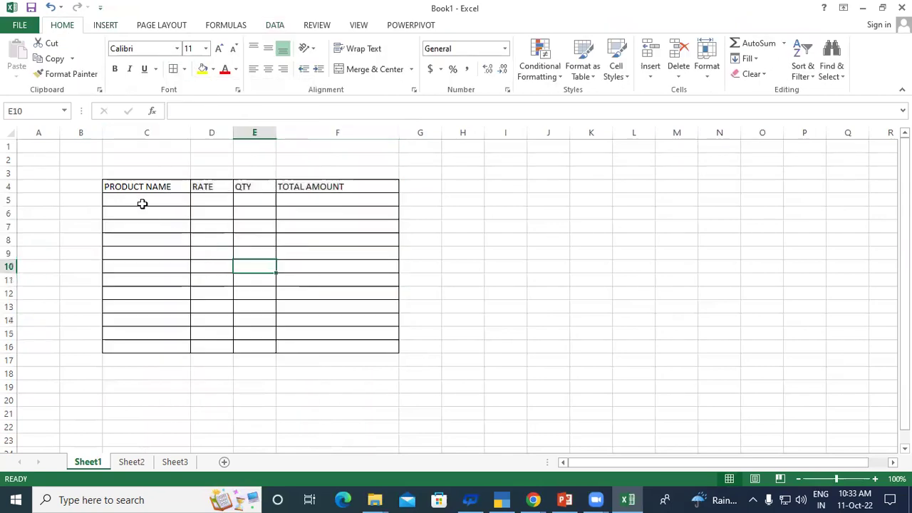
left_click(143, 204)
left_click(753, 309)
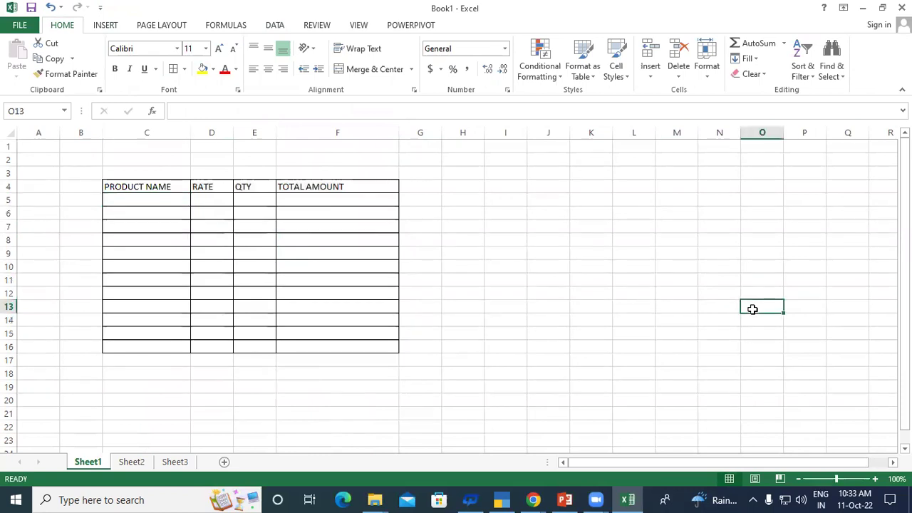
Enter DELL, ACER and LENOVO in O13:O15.
type("DEEL")
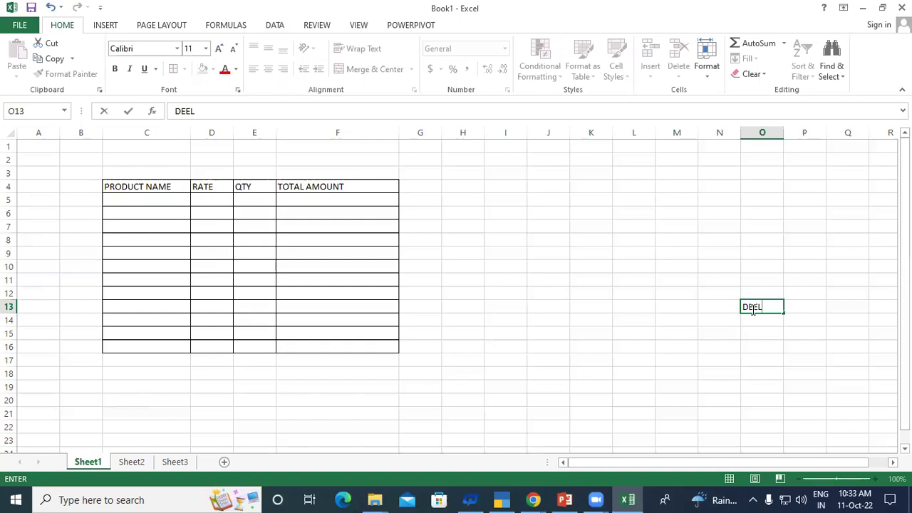
key("BackSpace")
type("LL")
key("Return")
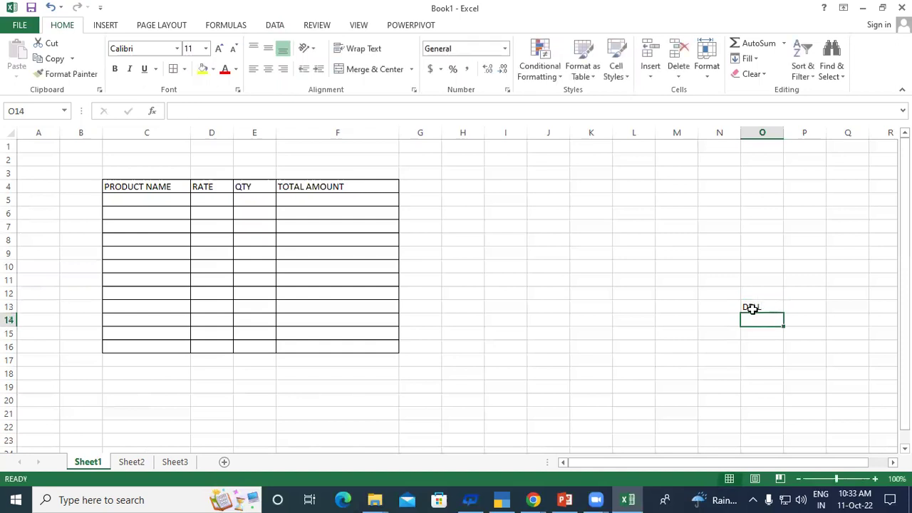
type("ACER")
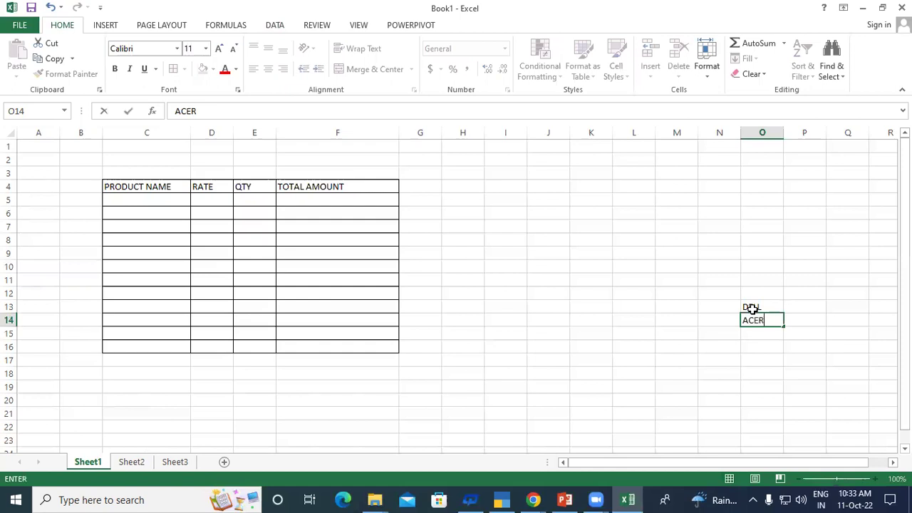
key("Return")
type("LENOVO")
key("Return")
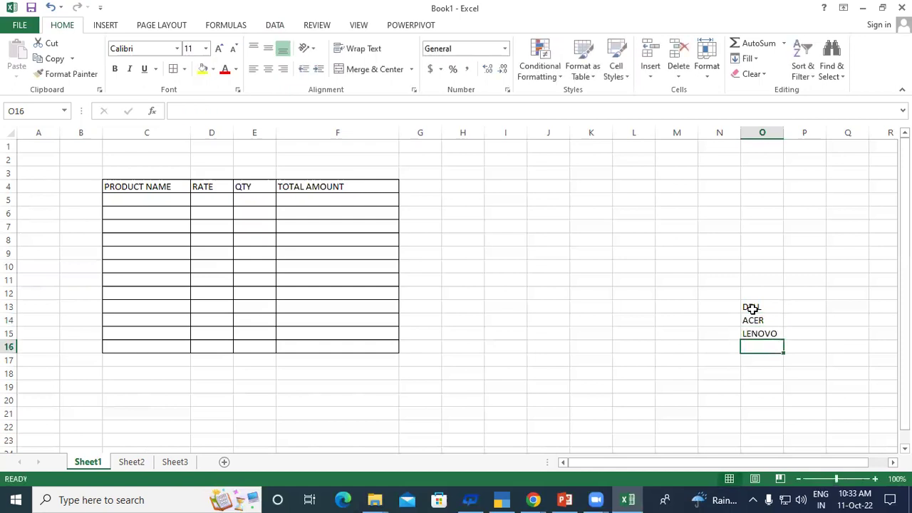
Enter HP, TVS and INTEX in O16:O18 to complete the brand list.
type("HP")
key("Return")
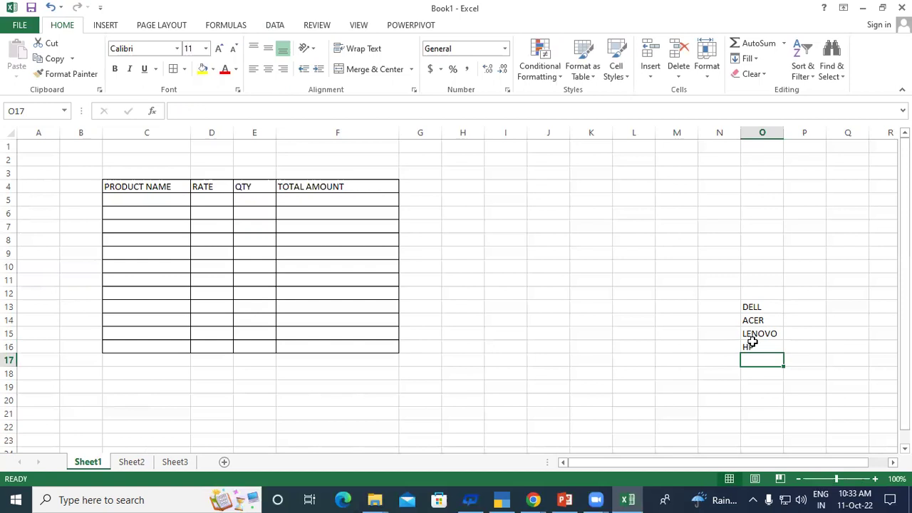
type("TVS")
key("Return")
type("INTEX")
key("Return")
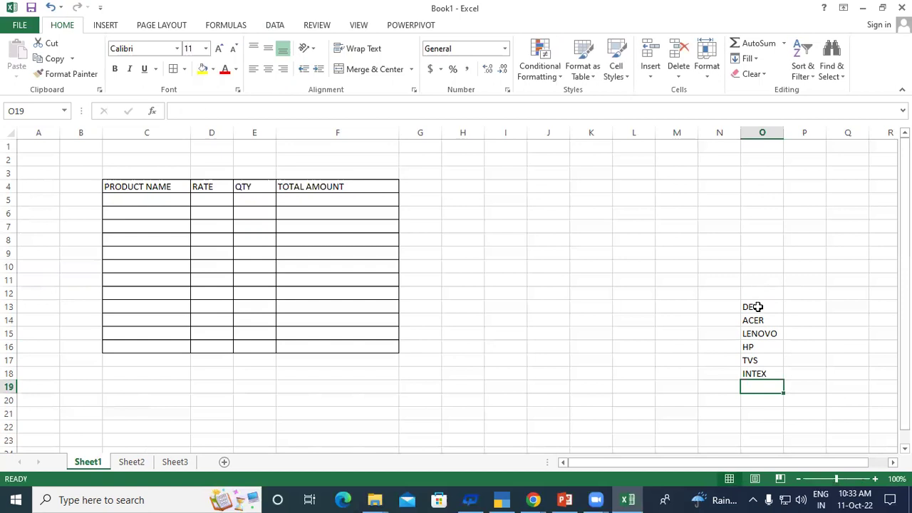
left_click_drag(754, 307, 760, 373)
left_click(814, 298)
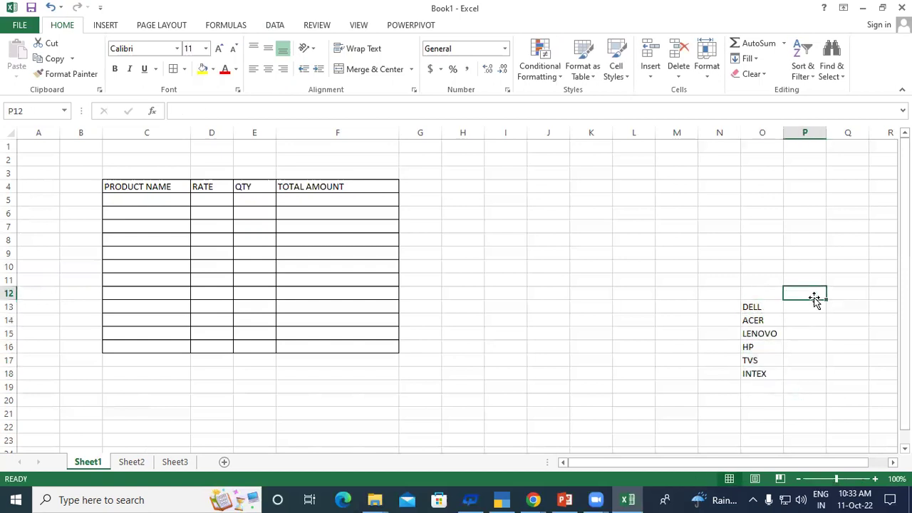
Give C5 List validation with source =$O$13:$O$18 so it offers the brand names.
left_click(759, 305)
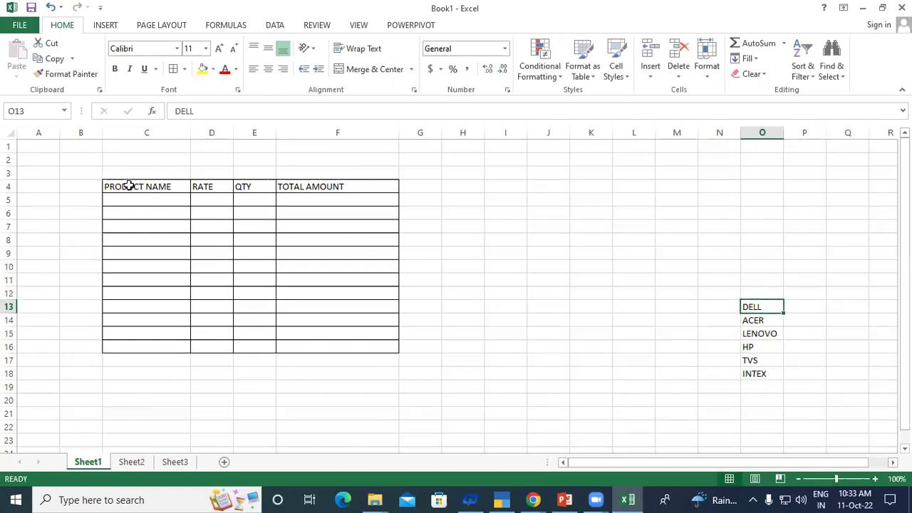
left_click(86, 237)
left_click(140, 196)
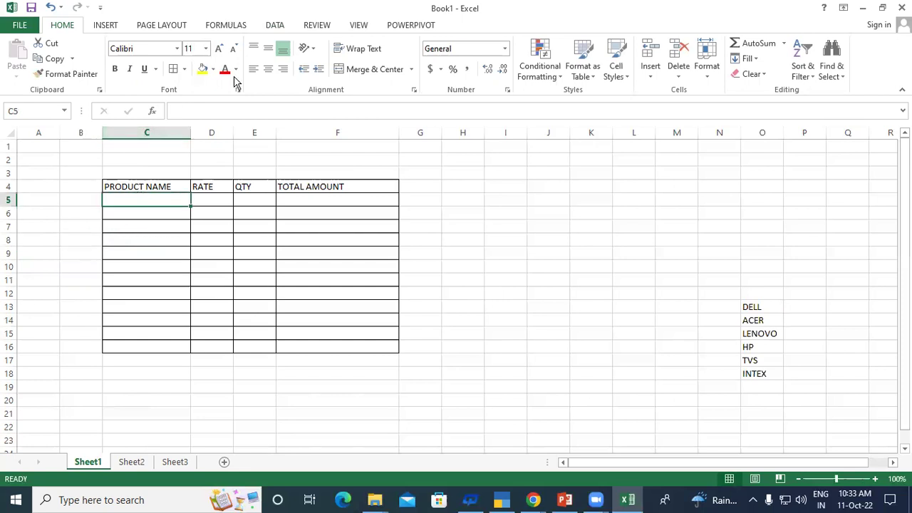
left_click(276, 27)
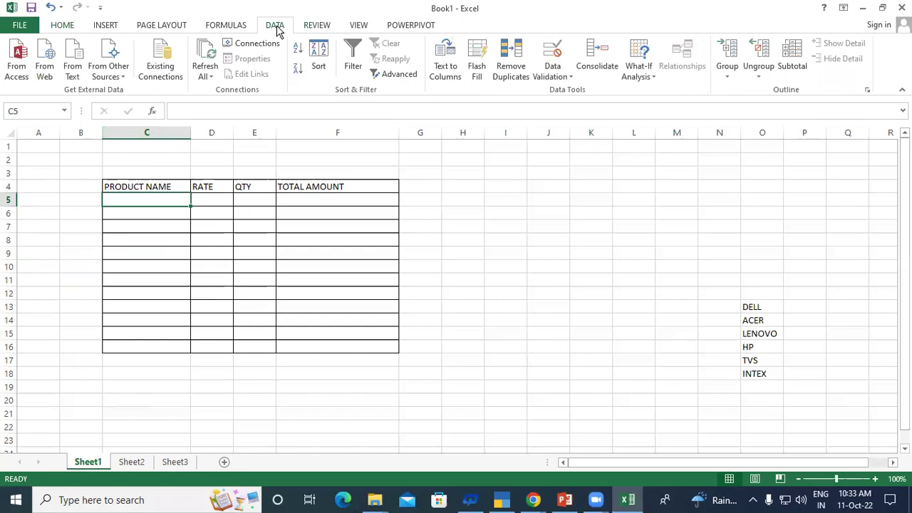
left_click(549, 49)
left_click_drag(208, 105, 494, 75)
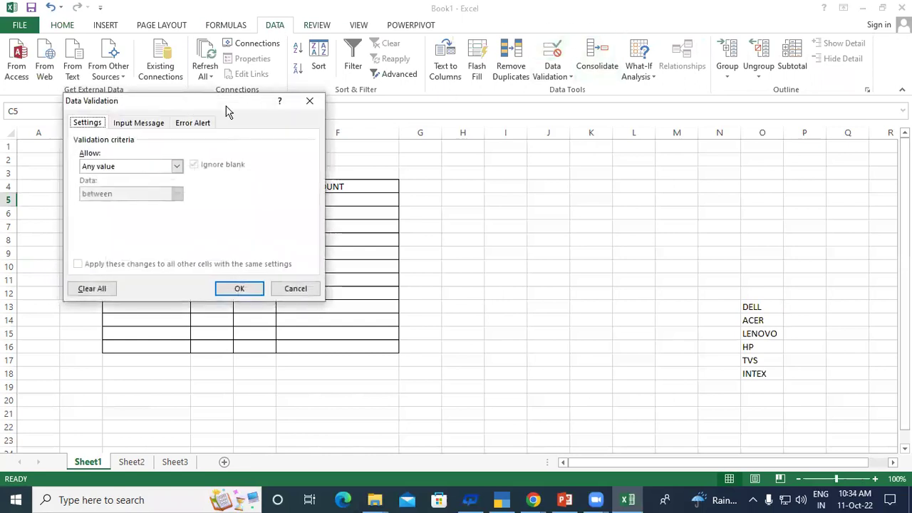
left_click(400, 136)
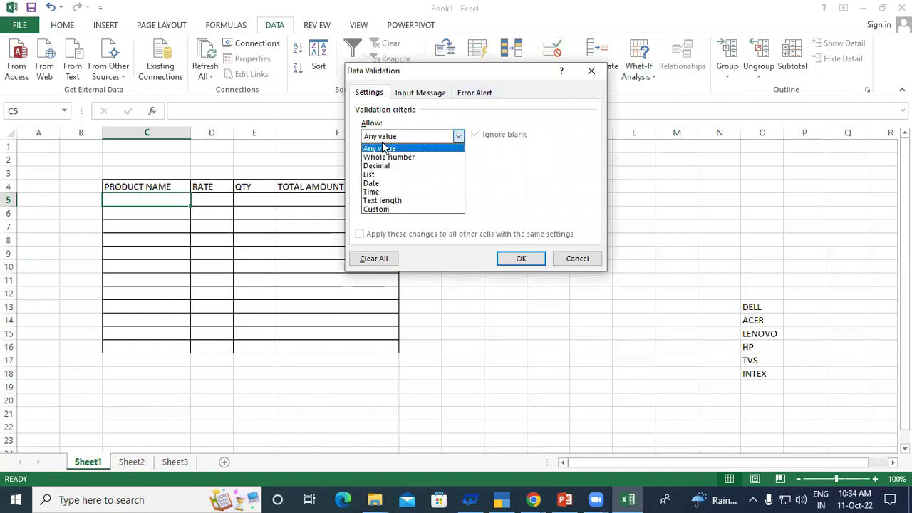
left_click(368, 174)
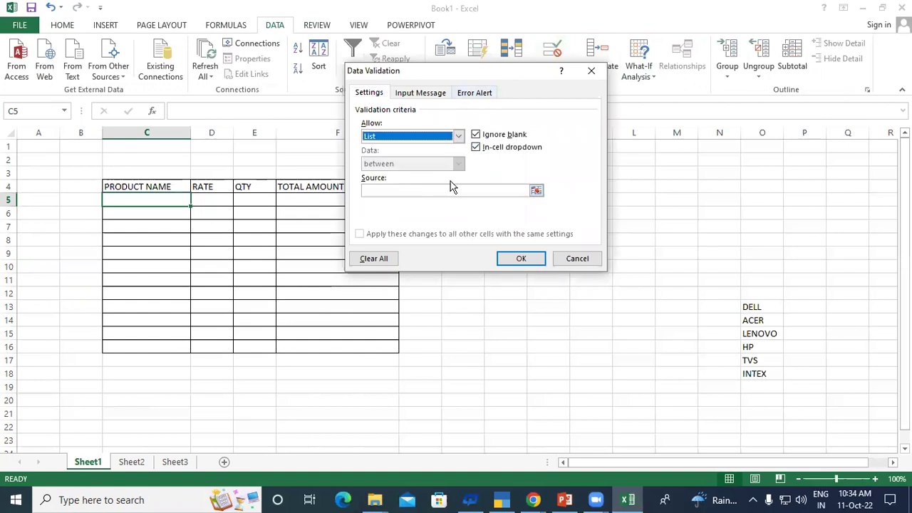
left_click(387, 191)
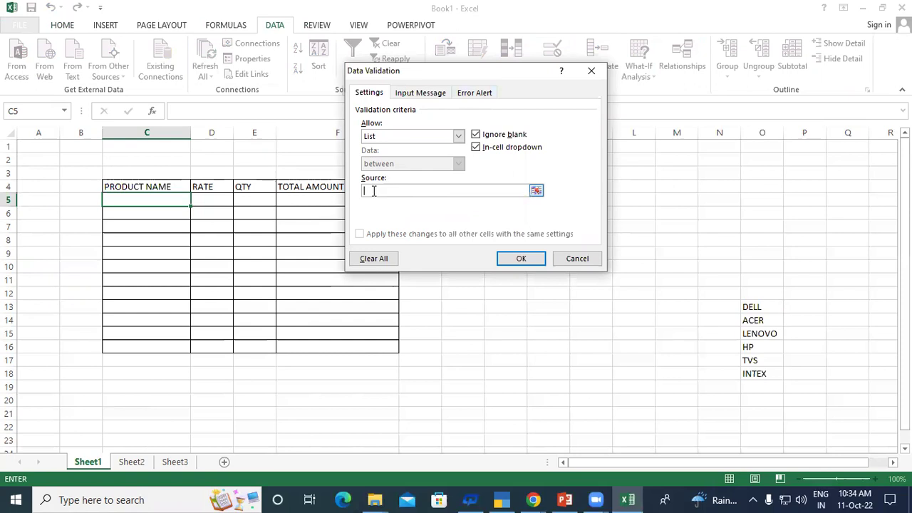
left_click_drag(757, 307, 758, 372)
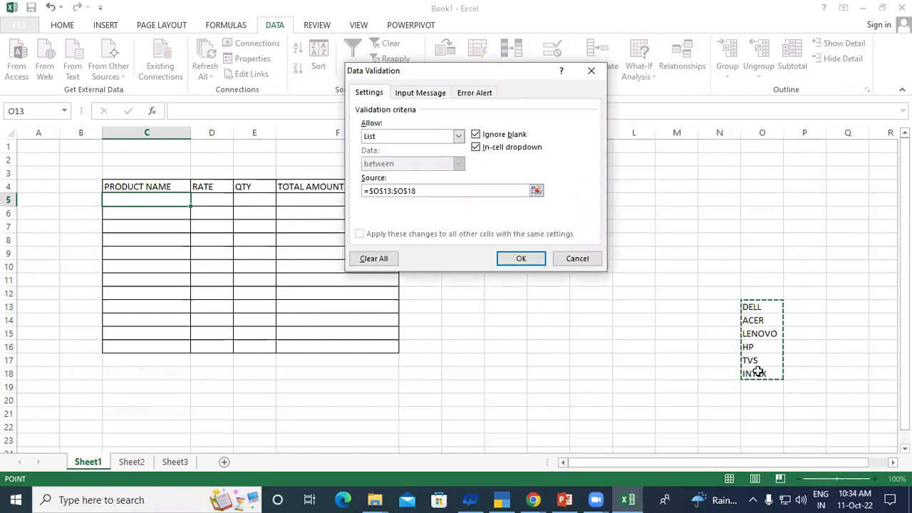
left_click(524, 260)
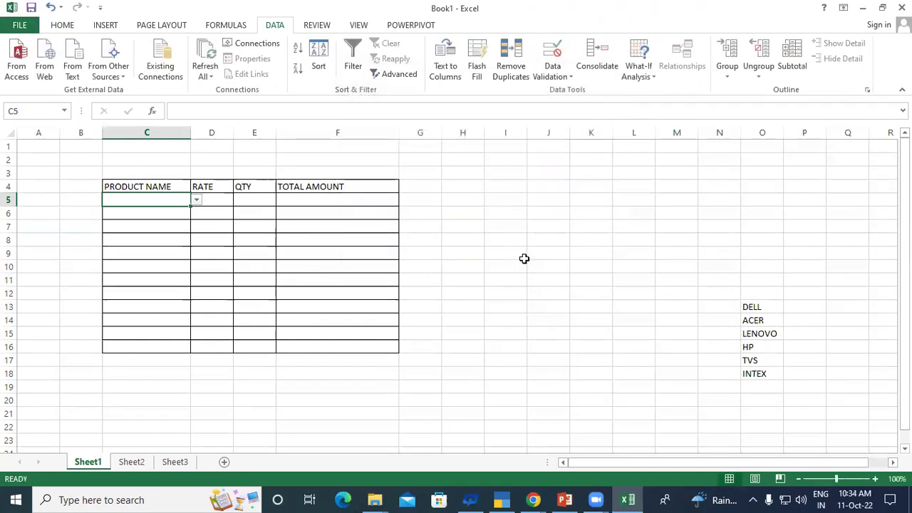
Copy C5's brand dropdown down to C16 and check it works in C12.
left_click(196, 201)
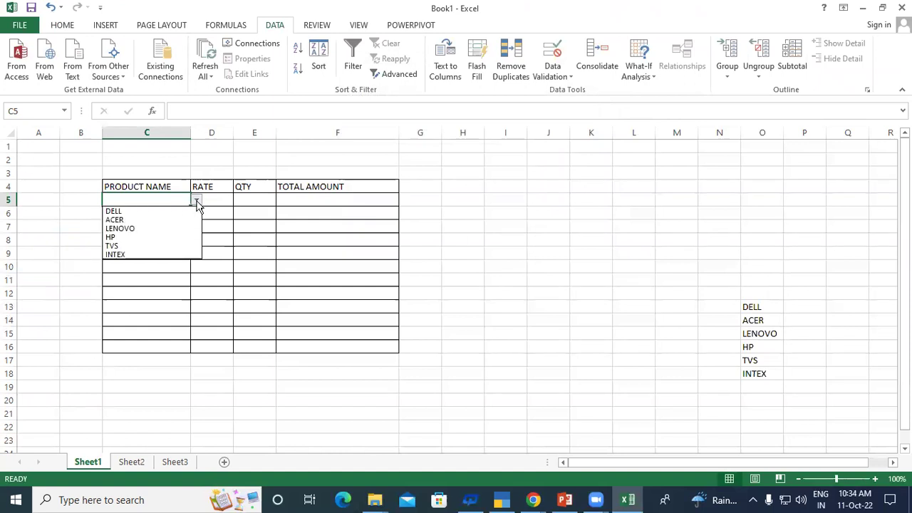
key("Escape")
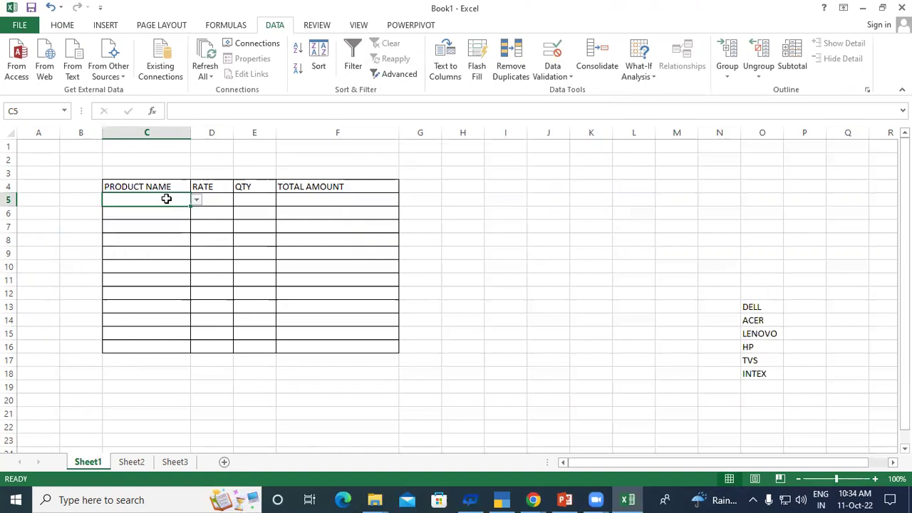
left_click_drag(191, 206, 194, 350)
left_click(161, 308)
left_click(163, 334)
left_click(166, 292)
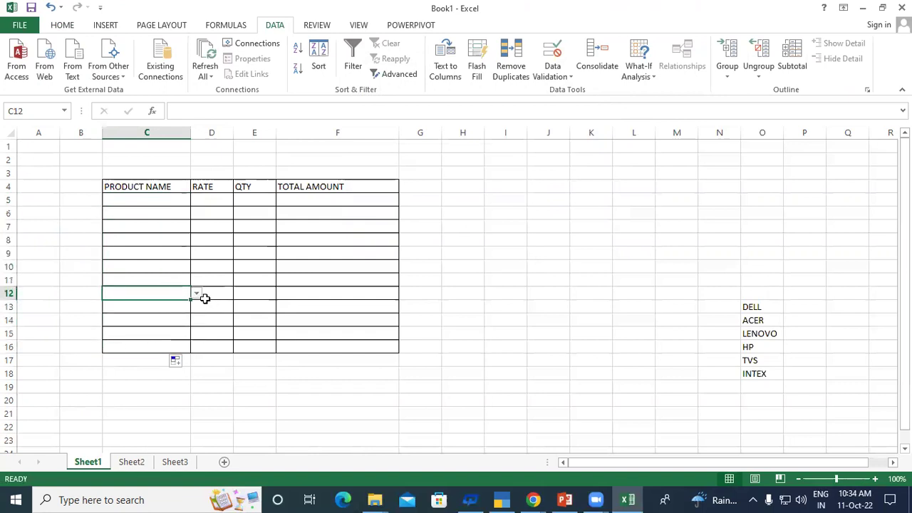
left_click(197, 294)
left_click(165, 249)
Fill row 5 with DELL, rate 2500, quantity 1, and total =D5*E5.
left_click(147, 201)
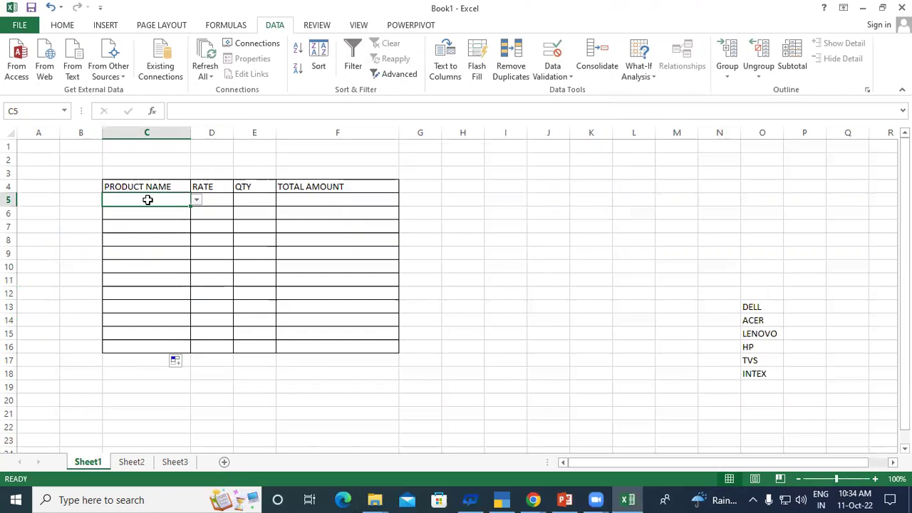
left_click(196, 200)
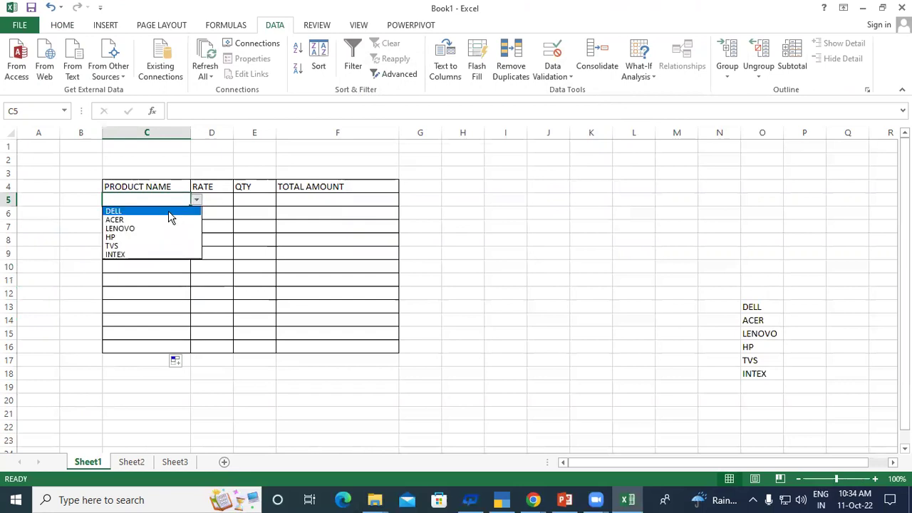
left_click(163, 212)
left_click(224, 203)
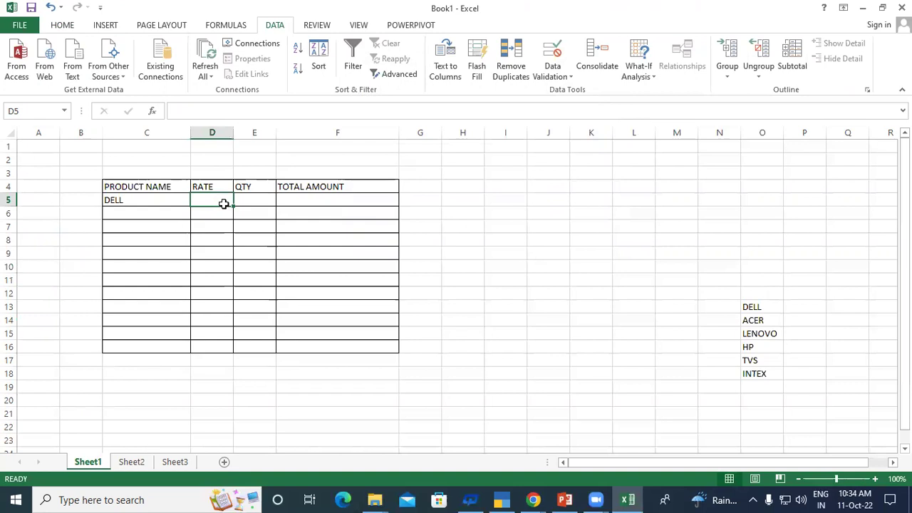
type("2500")
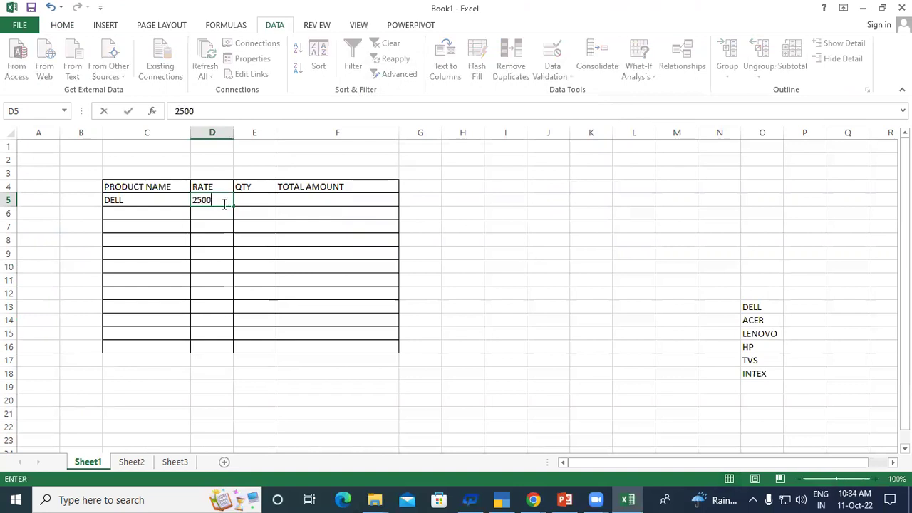
key("Tab")
type("1")
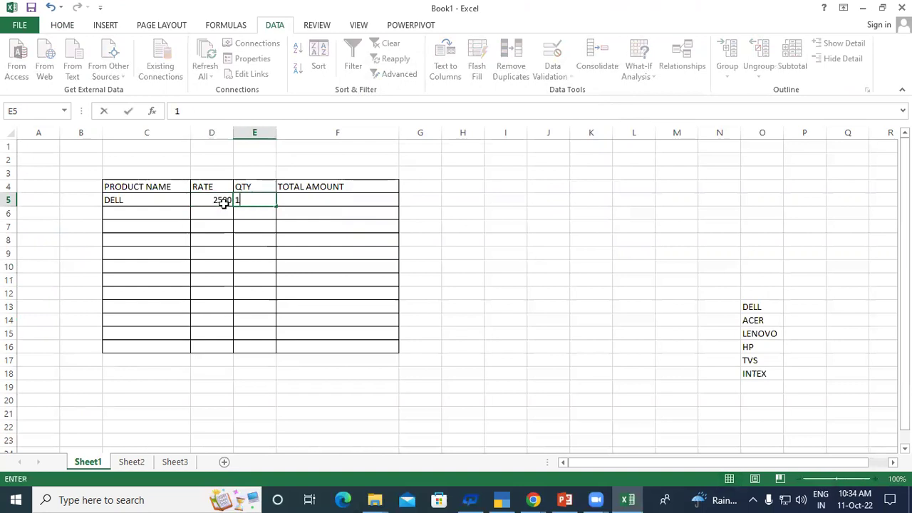
key("Tab")
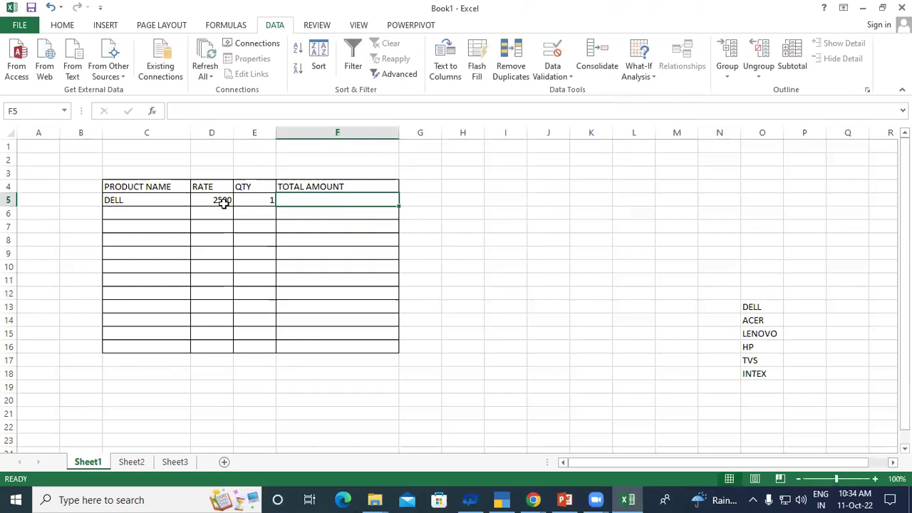
type("=")
left_click(201, 200)
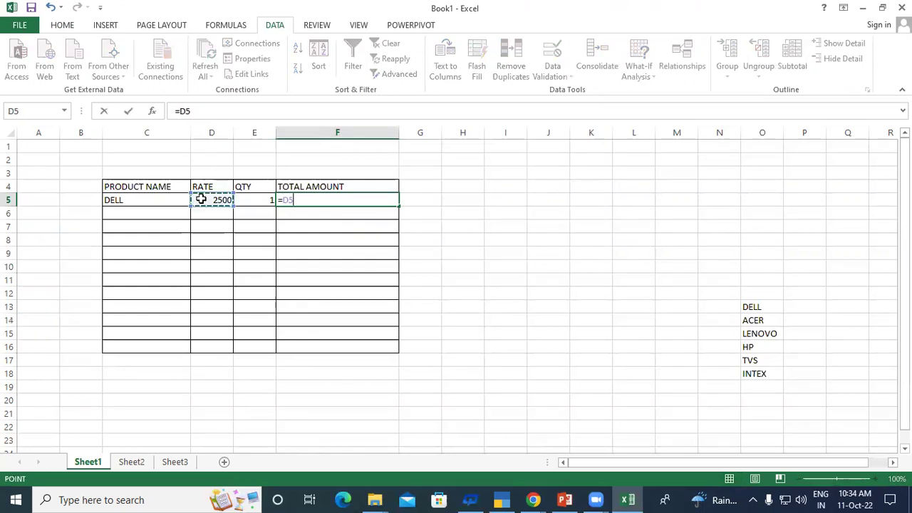
type("*")
left_click(263, 199)
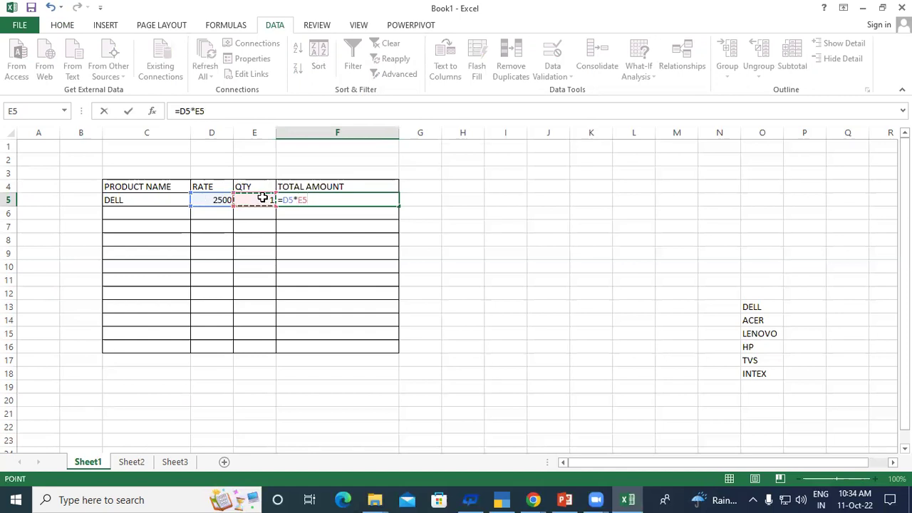
key("Return")
left_click(325, 199)
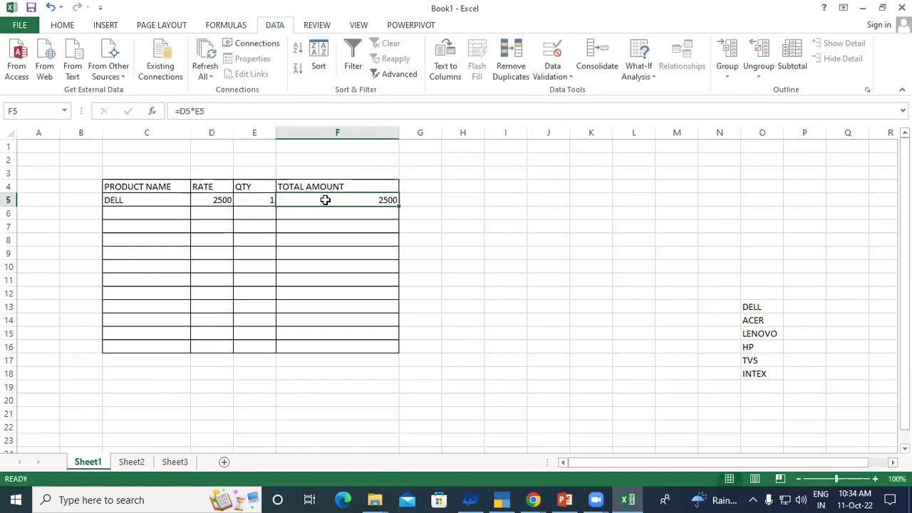
Fill row 6 with TVS, rate 2000 and quantity 2.
left_click(166, 213)
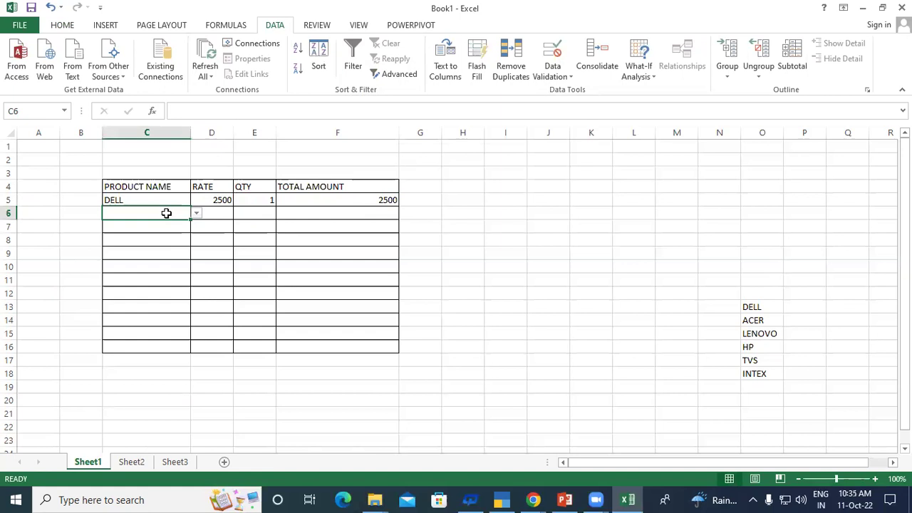
left_click(196, 213)
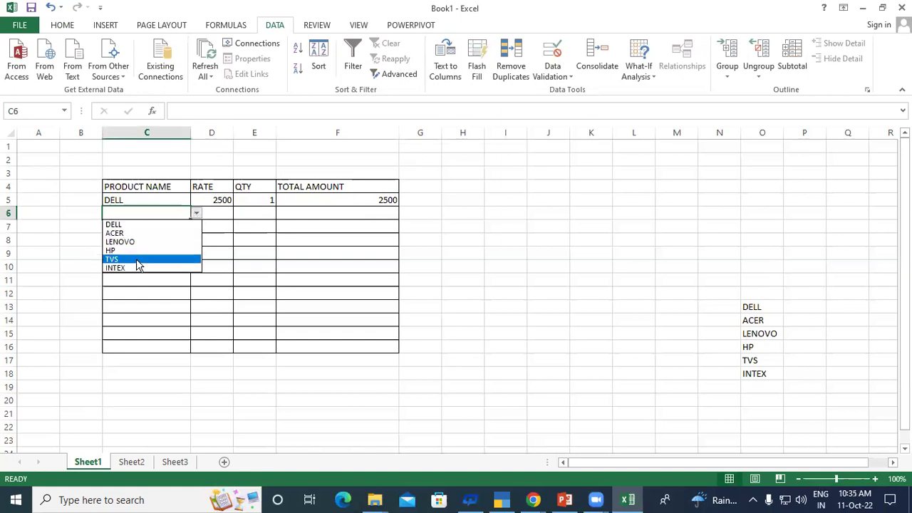
left_click(136, 259)
left_click(220, 208)
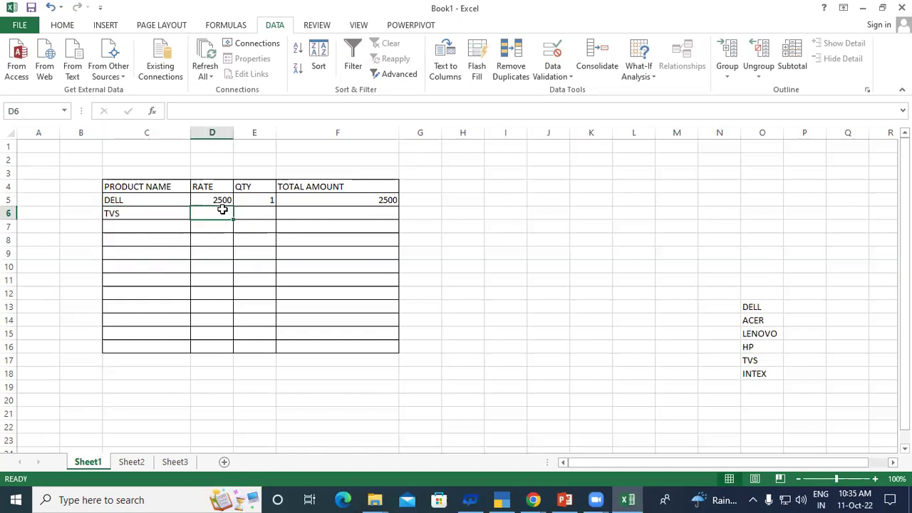
type("2500")
key("Tab")
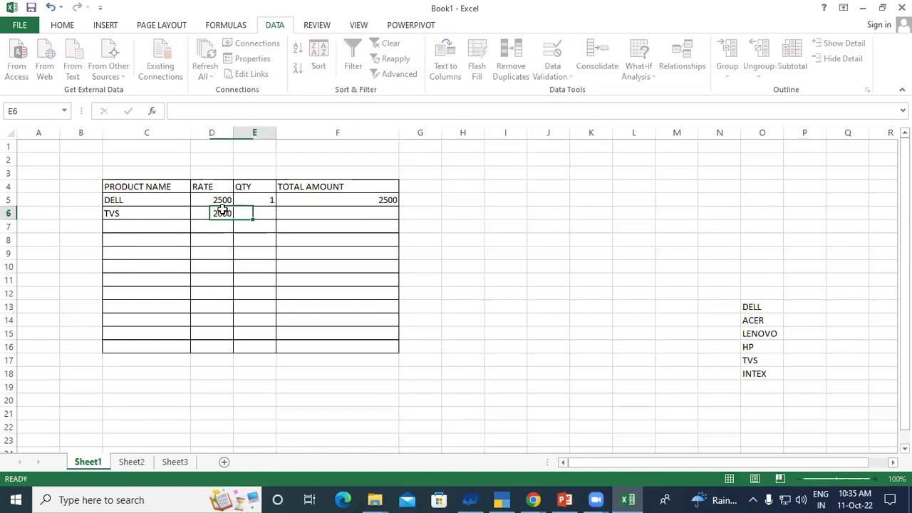
type("2")
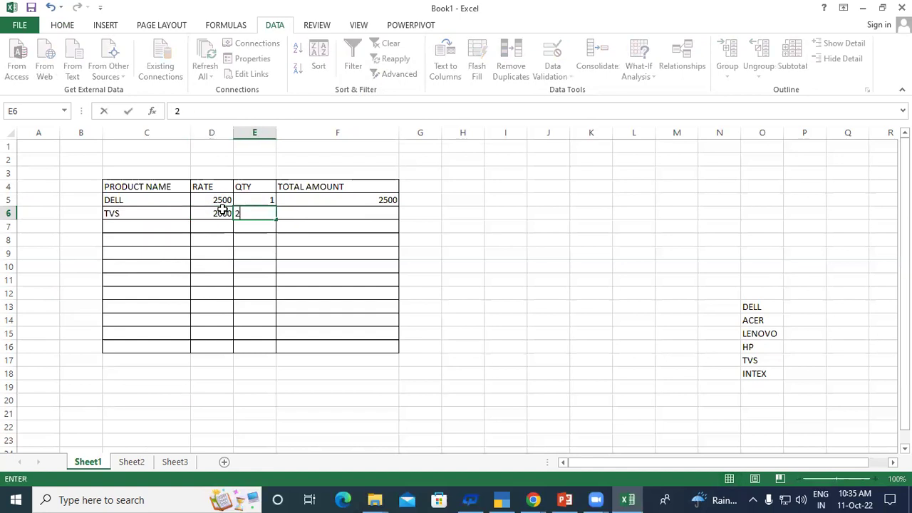
key("Tab")
Fill the F5 total formula down to F16 and add LENOVO at rate 25000, quantity 5.
left_click(340, 199)
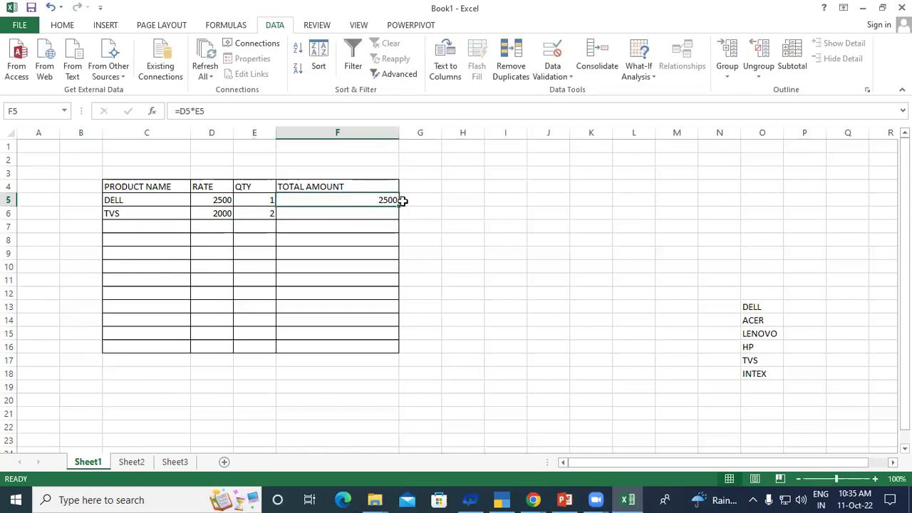
left_click_drag(399, 206, 409, 349)
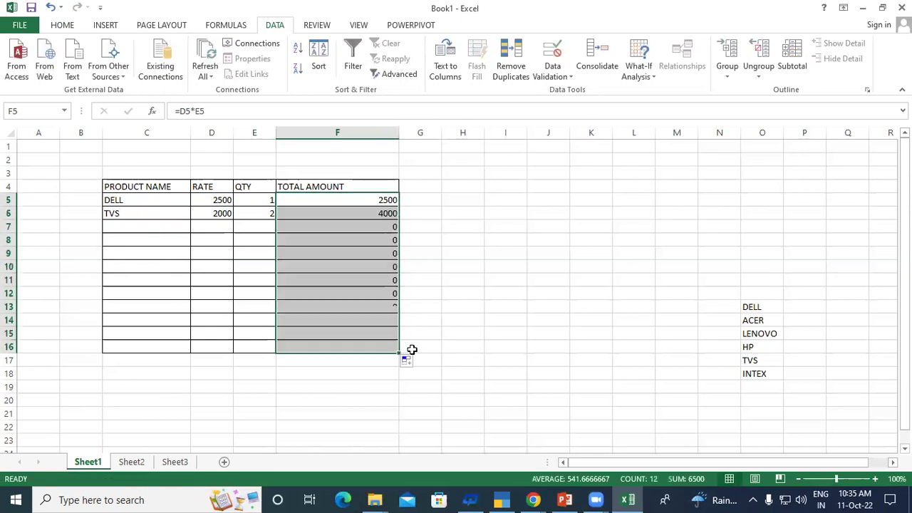
left_click(366, 255)
left_click(171, 228)
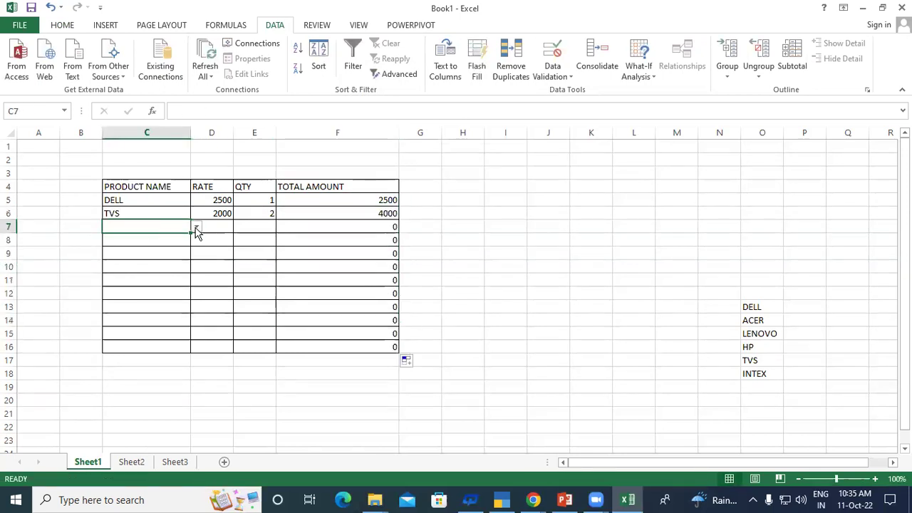
left_click(196, 227)
left_click(169, 256)
left_click(221, 226)
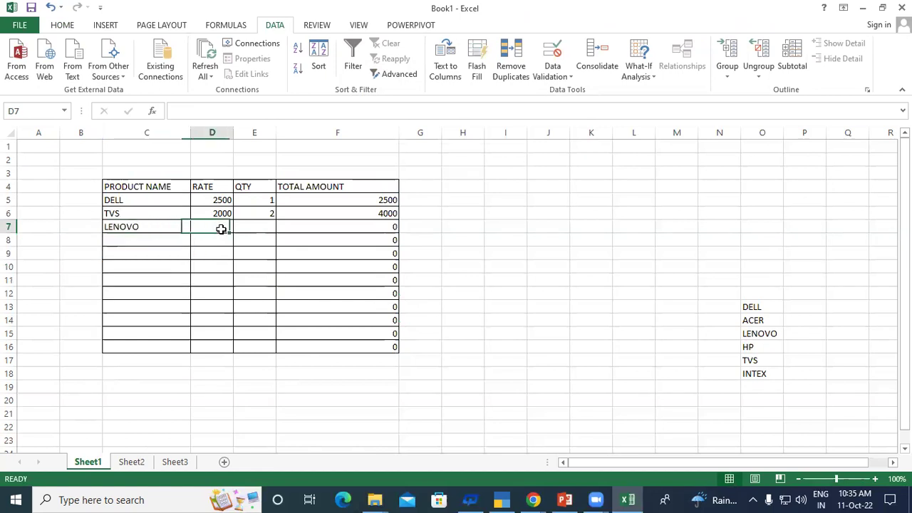
type("25000")
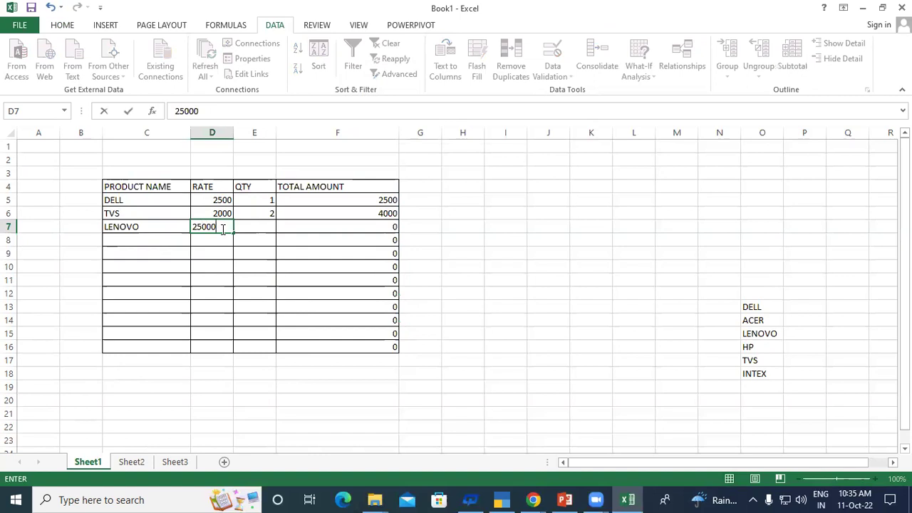
key("Tab")
type("5")
key("Return")
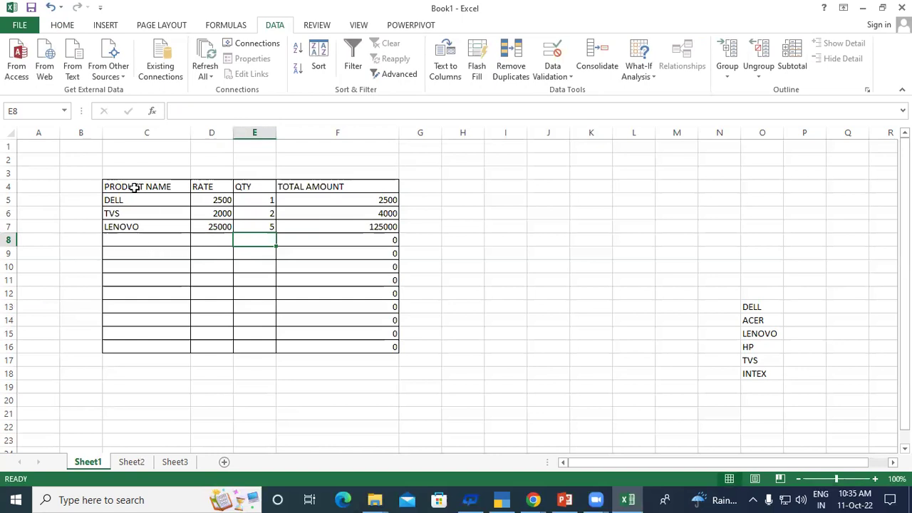
Highlight the PRODUCT NAME, RATE, QTY and TOTAL AMOUNT columns in turn.
left_click_drag(135, 186, 150, 303)
left_click_drag(202, 187, 212, 347)
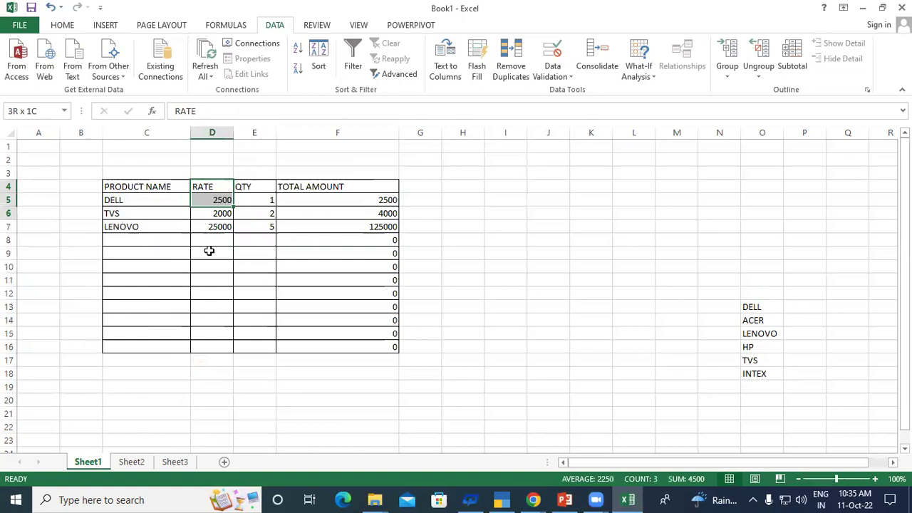
left_click_drag(244, 187, 250, 329)
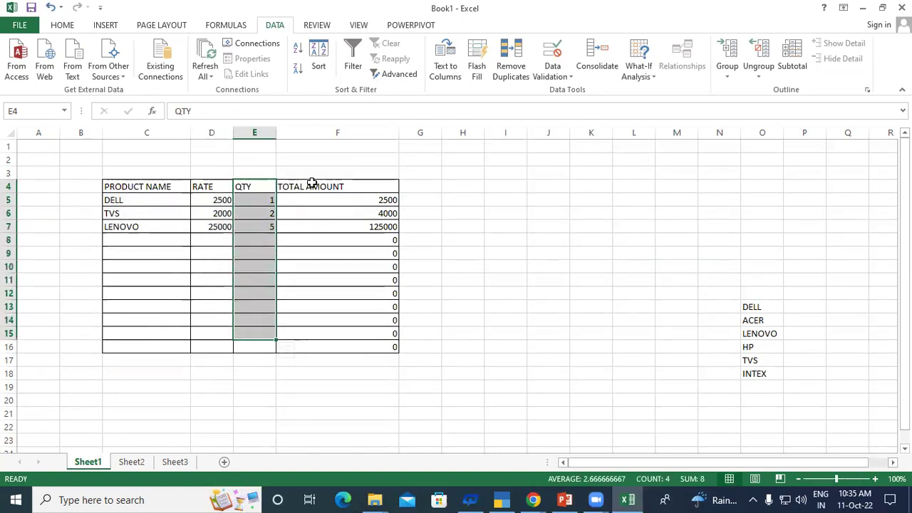
left_click_drag(312, 184, 330, 345)
left_click(367, 241)
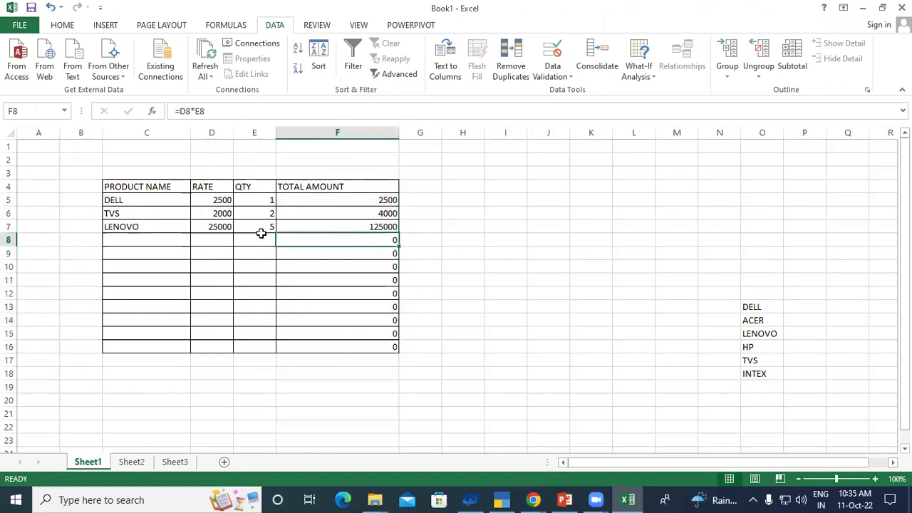
Add HP in C8 with rate 454 and quantity 10.
left_click(153, 240)
left_click(197, 241)
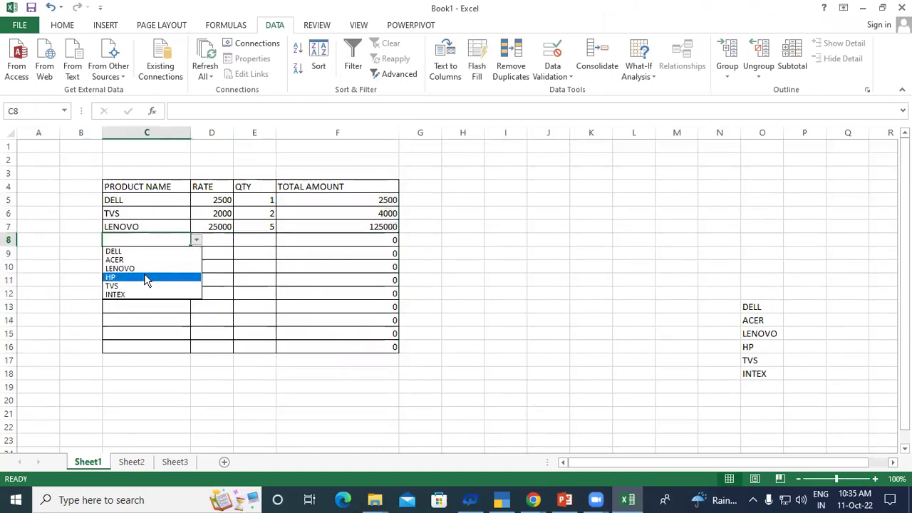
left_click(145, 278)
left_click(225, 244)
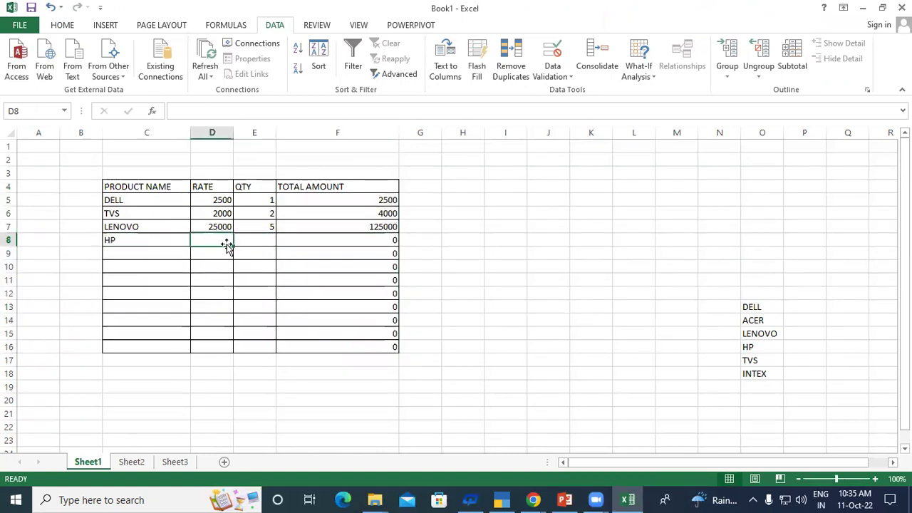
type("454")
left_click(253, 240)
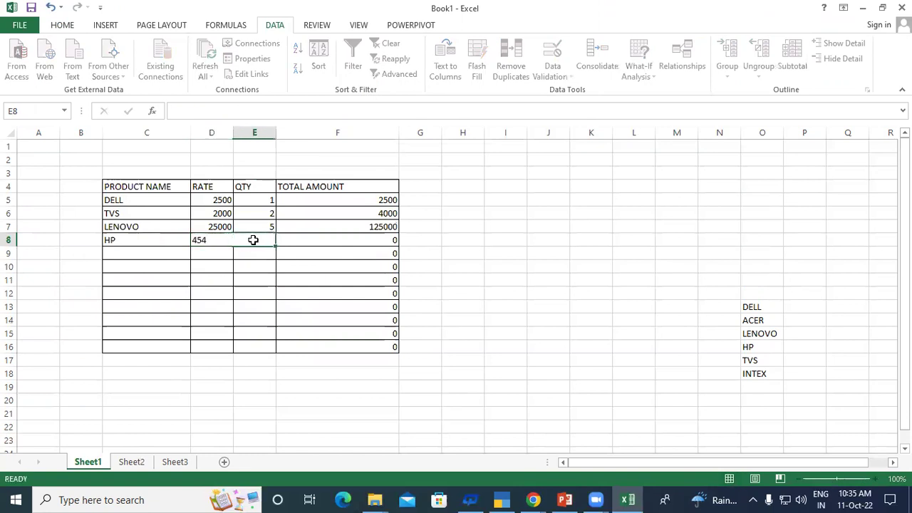
type("10")
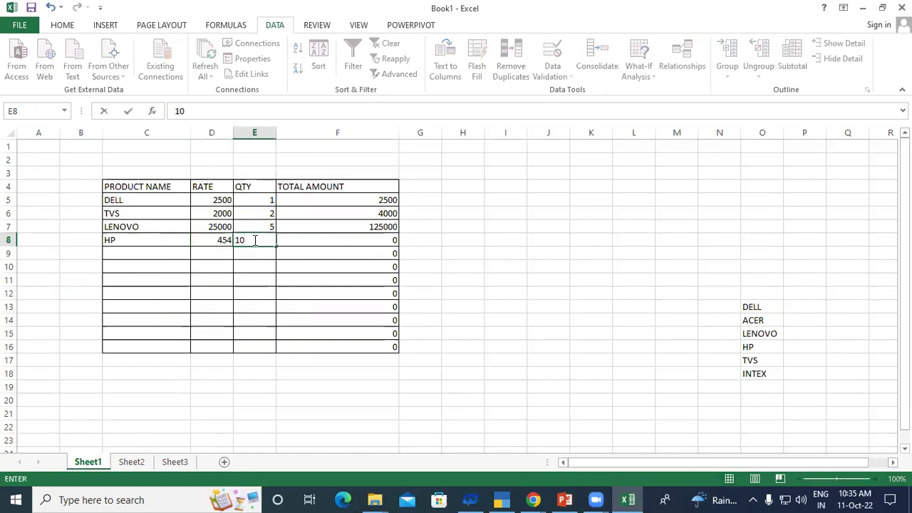
key("Return")
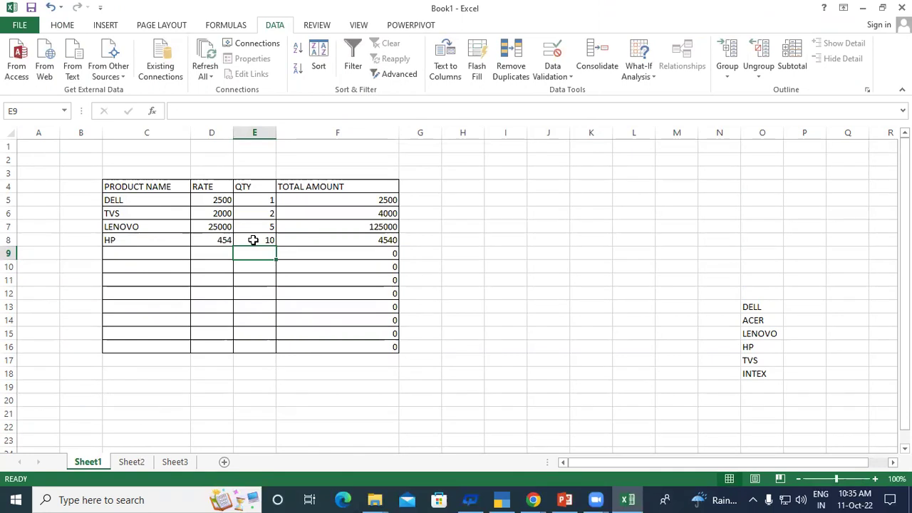
left_click(160, 249)
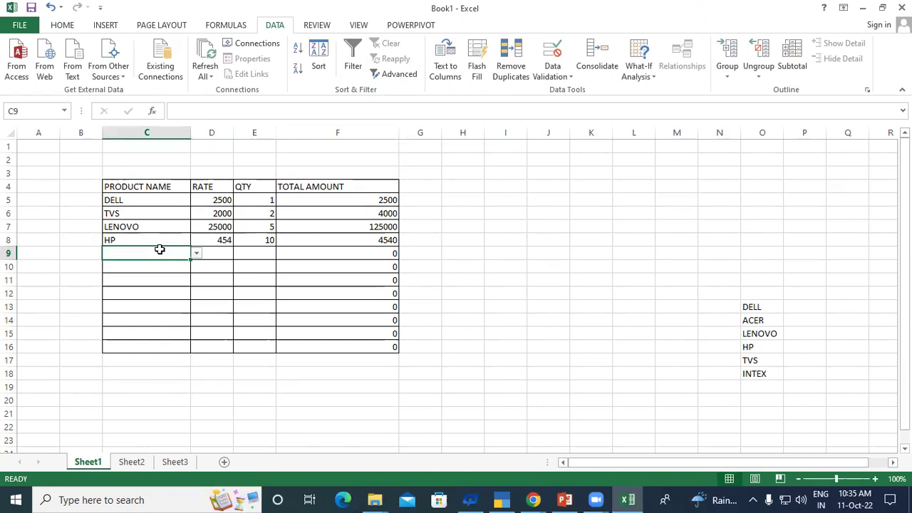
Try the unlisted name ERRHE in C9, then replace it with HP after the rejection.
type("ERRHE")
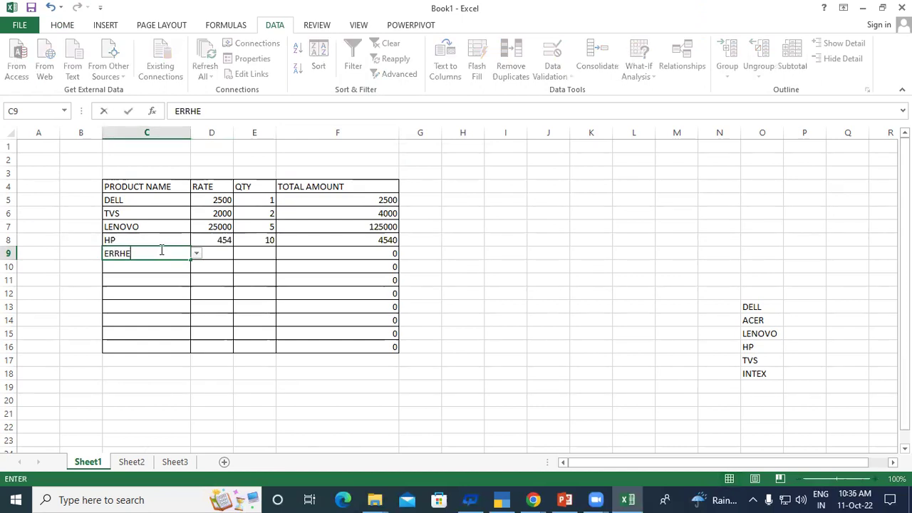
key("Return")
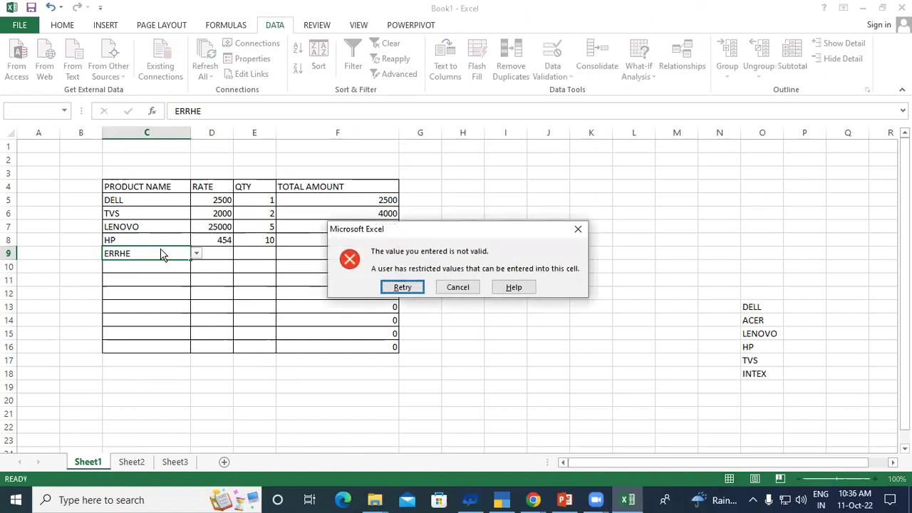
key("Return")
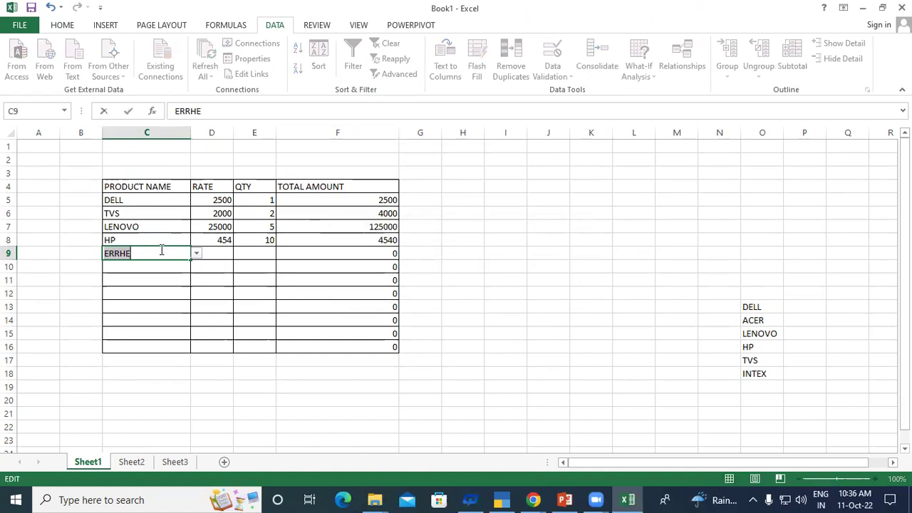
type("HP")
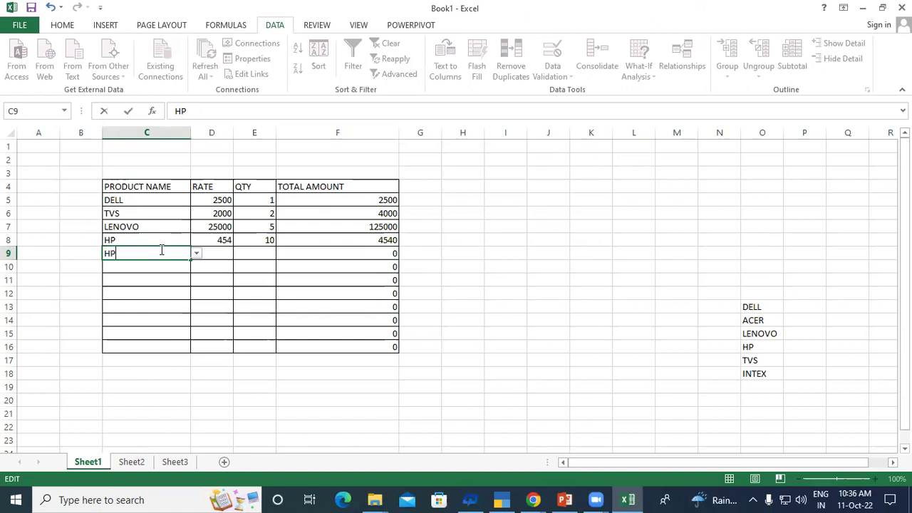
key("Return")
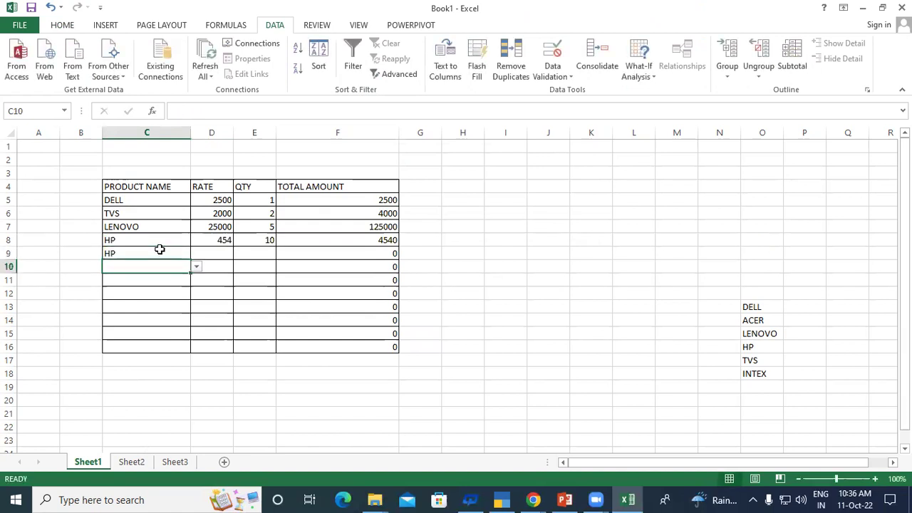
Enter DELL in C10 and HP in C11.
type("DELL")
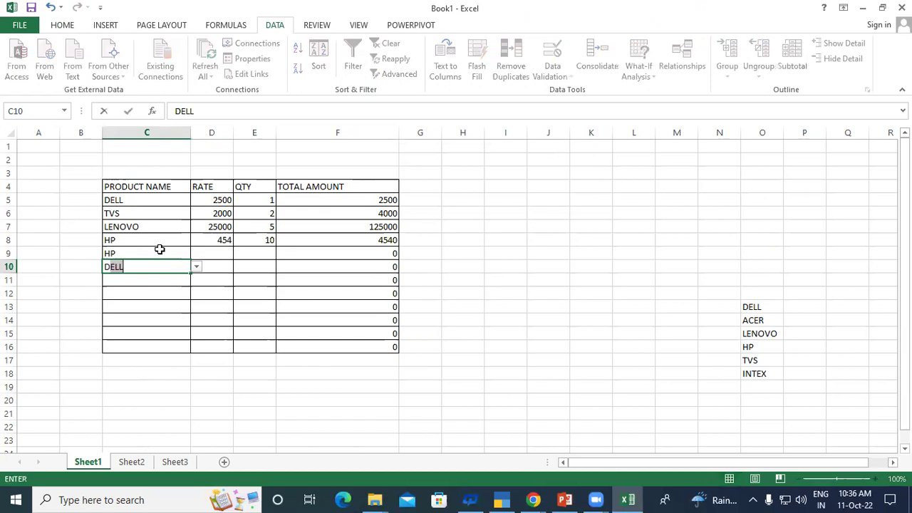
key("Return")
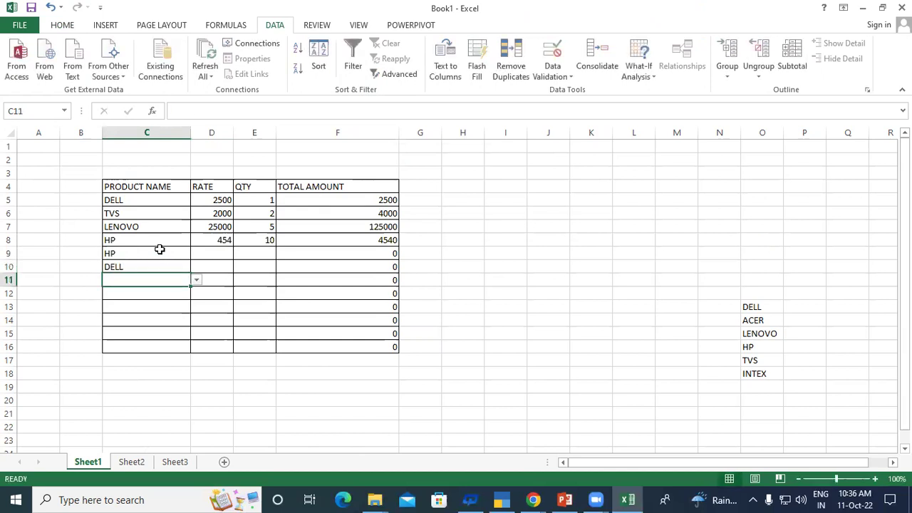
type("HP")
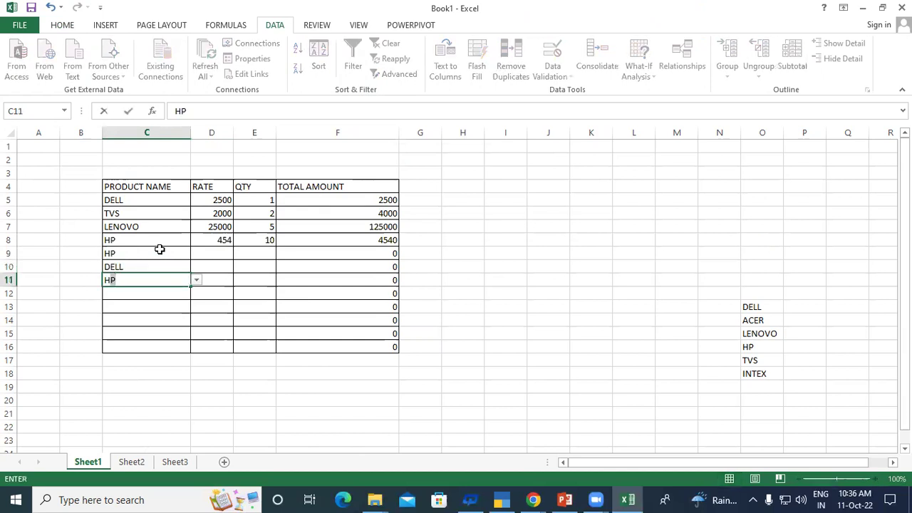
key("Return")
Try the unlisted name RERE in C12 and watch validation reject it.
type("RERE")
key("Return")
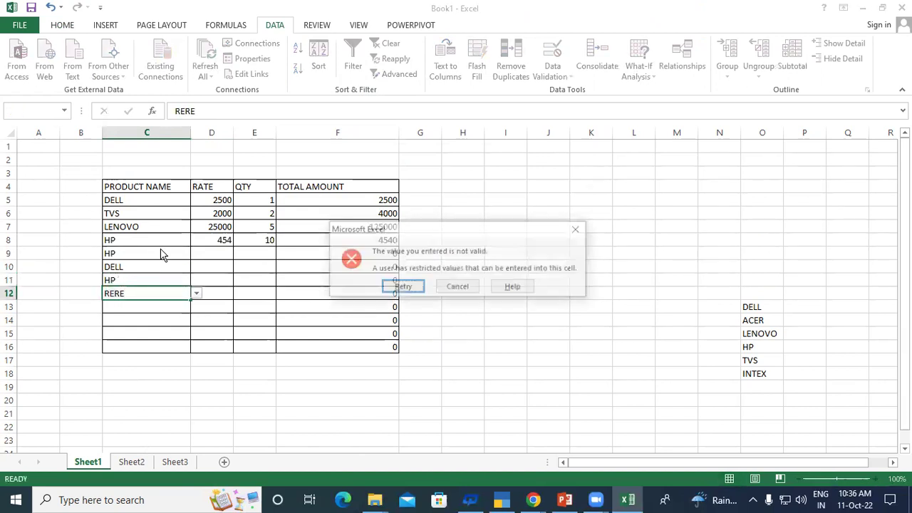
key("Return")
key("Return")
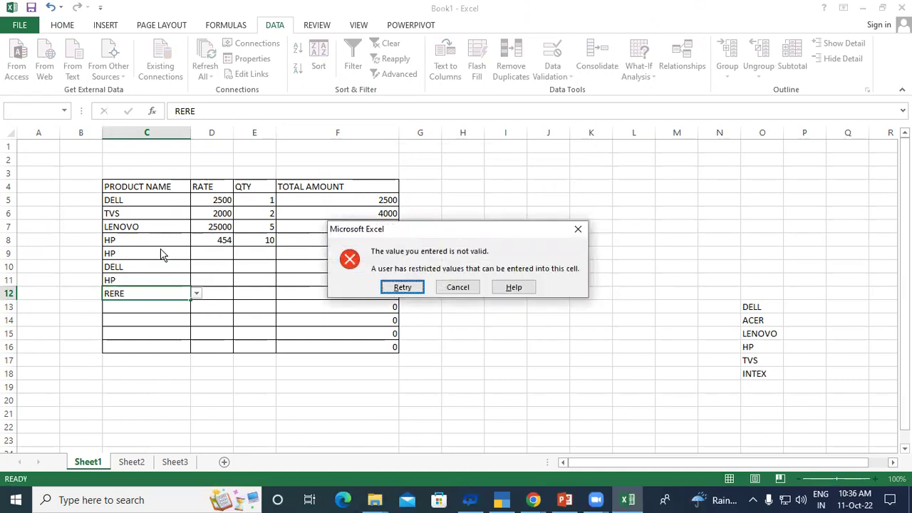
key("Return")
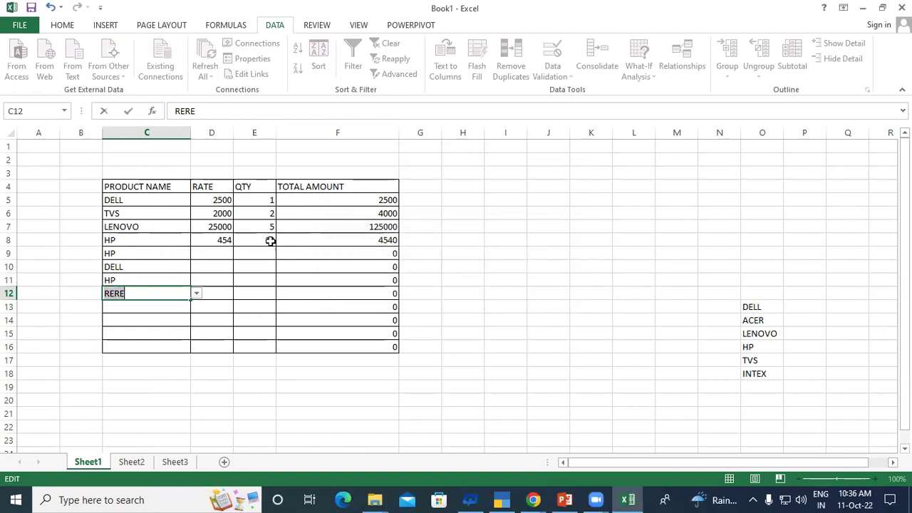
key("Return")
Cancel the rejected RERE entry so C12 stays empty, and close Data Validation unchanged.
left_click(459, 288)
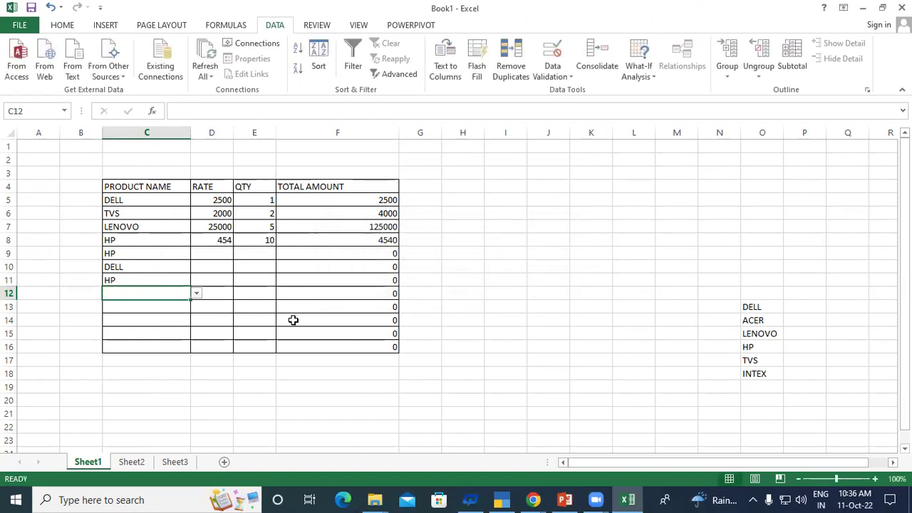
left_click(293, 320)
left_click(493, 173)
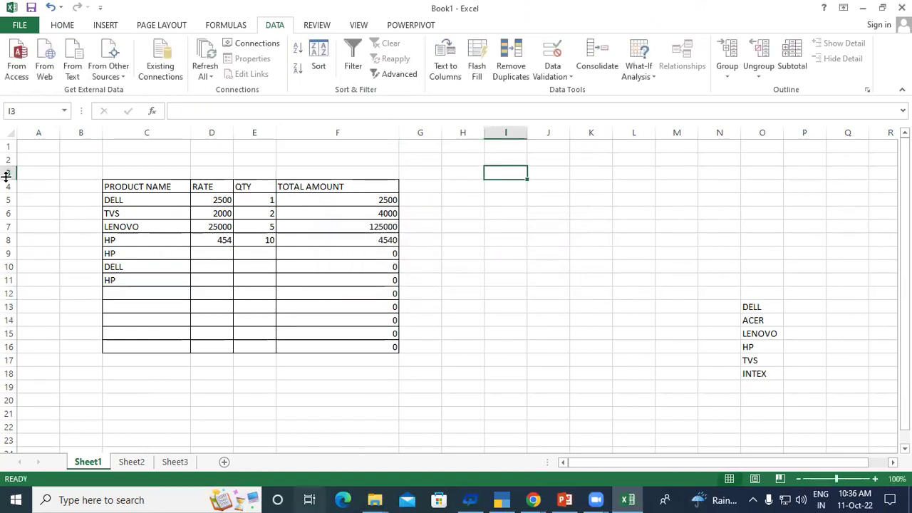
left_click(543, 51)
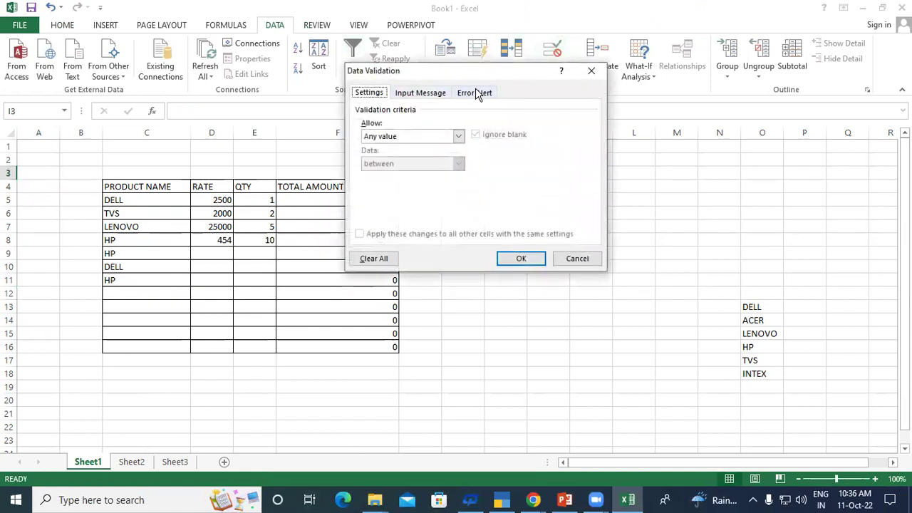
left_click(591, 70)
Enter the heading AGE in cell I4.
left_click(589, 199)
left_click(524, 223)
left_click(511, 191)
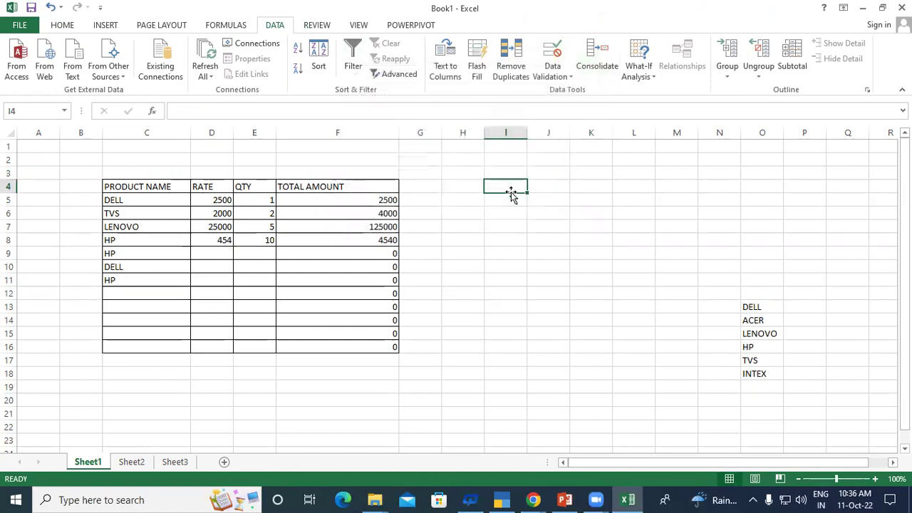
type("AGE")
key("Return")
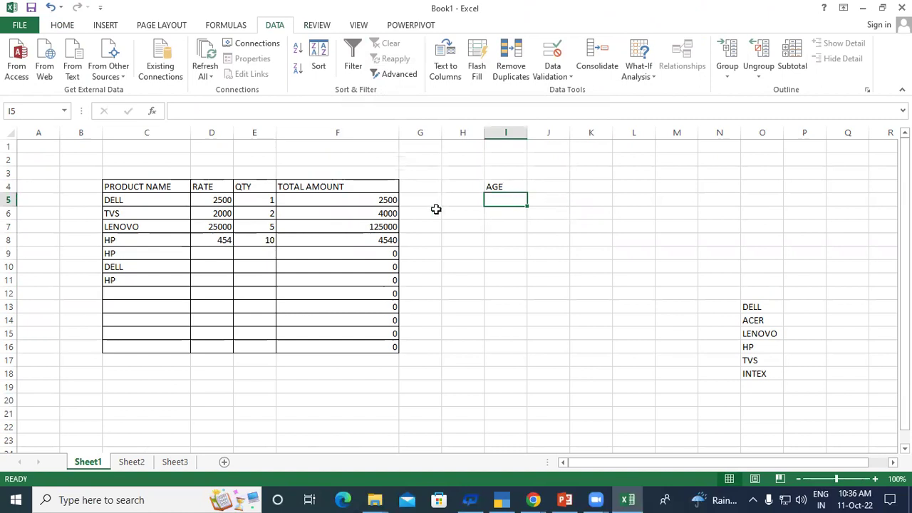
Allow only whole numbers between 18 and 25 in the AGE cells I5:I16.
left_click_drag(504, 200, 506, 347)
left_click(547, 55)
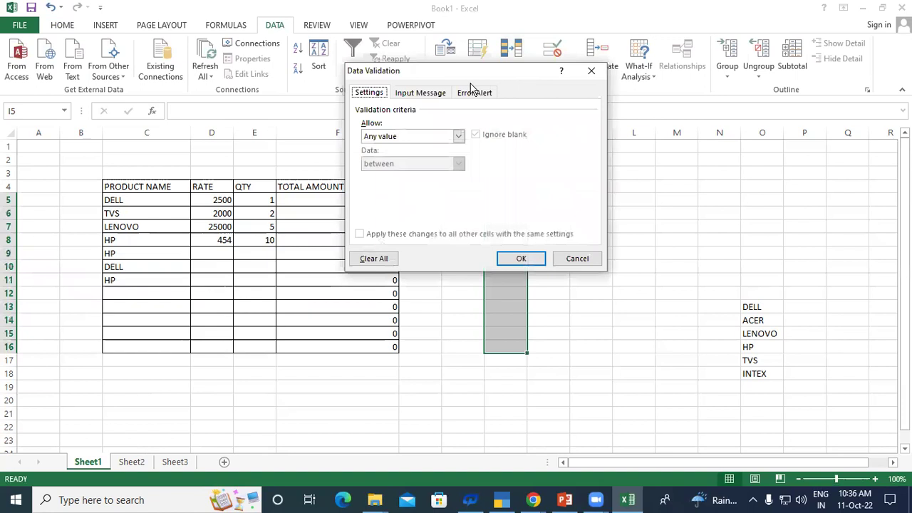
left_click_drag(437, 69, 465, 34)
left_click(440, 98)
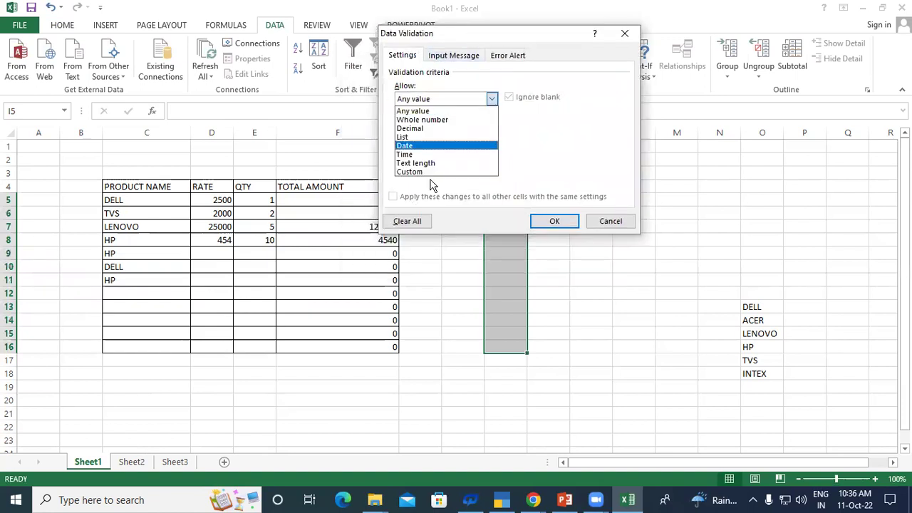
left_click(420, 120)
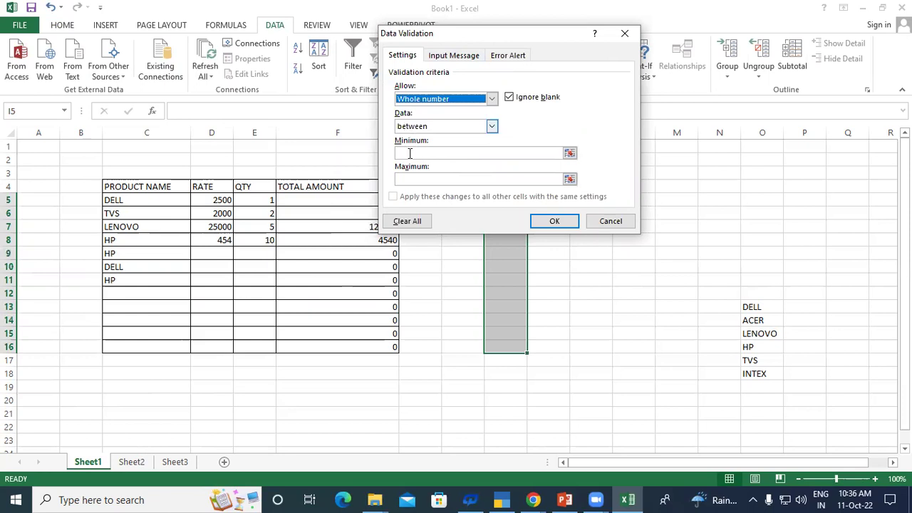
left_click(413, 151)
type("18")
left_click(422, 178)
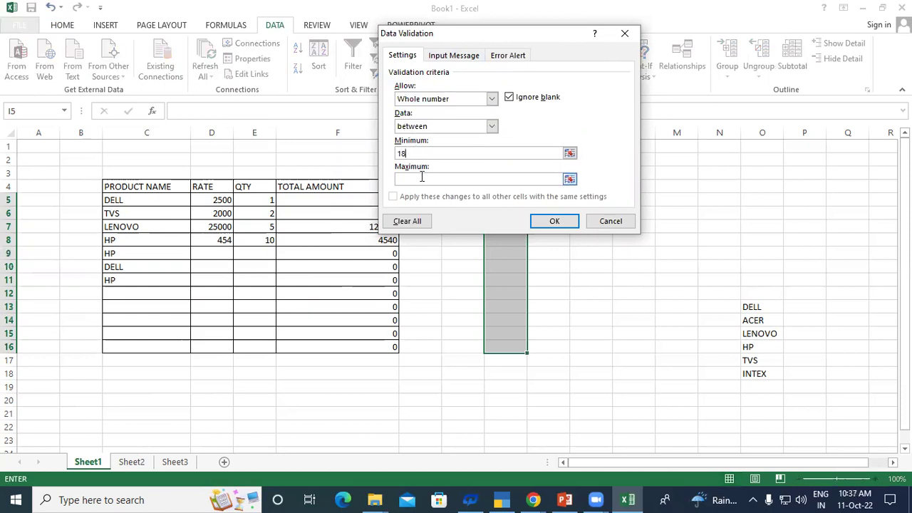
type("25")
left_click(549, 221)
Enter 18 in I5 (accepted) and 17 in I6 (rejected), then select I5:I17.
left_click_drag(499, 198, 499, 212)
left_click(499, 197)
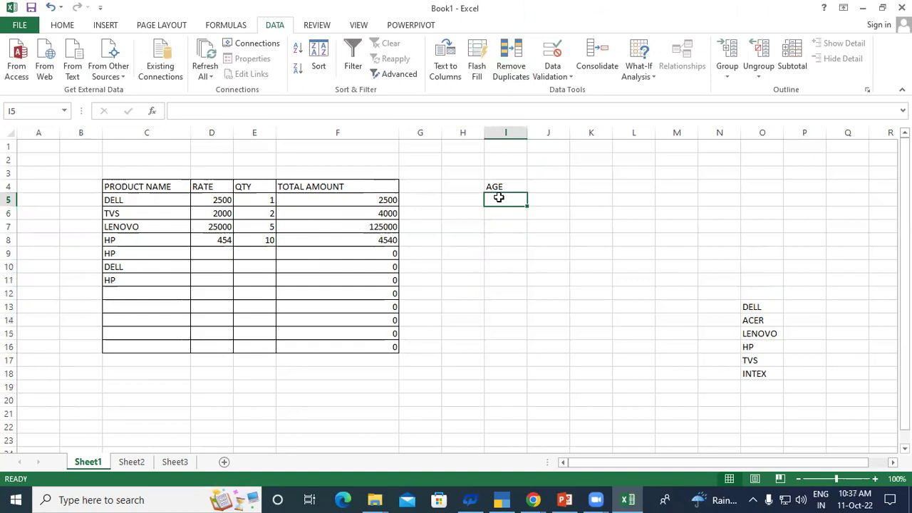
type("18")
key("Return")
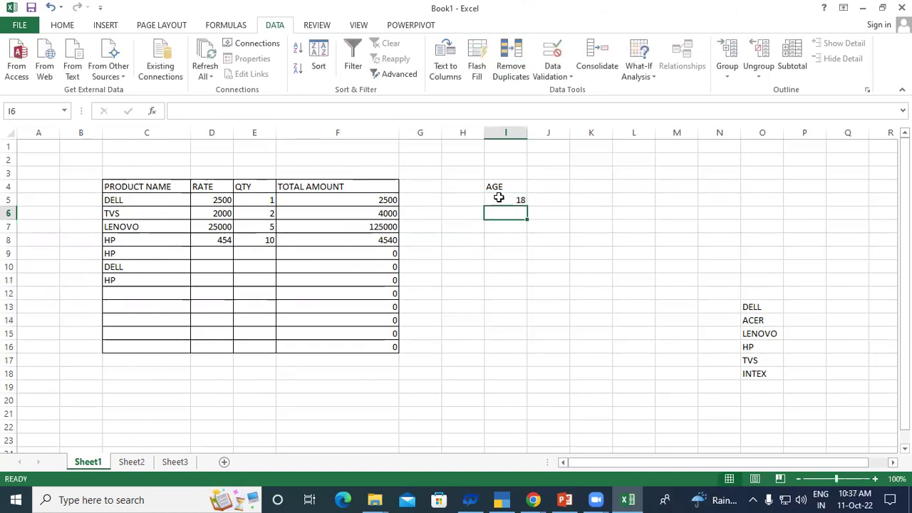
type("17")
key("Return")
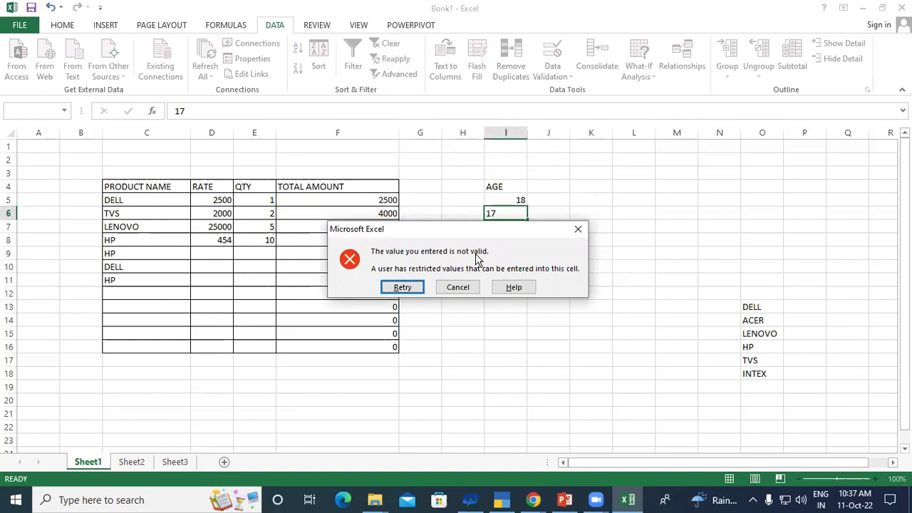
left_click(578, 229)
left_click(547, 225)
mouse_move(497, 196)
left_mouse_down()
mouse_move(512, 355)
mouse_move(509, 347)
left_mouse_up()
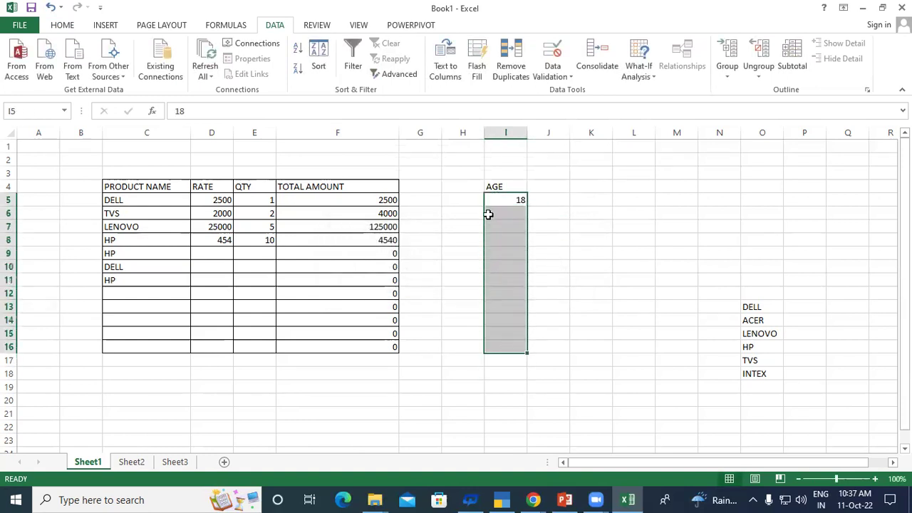
Reopen Data Validation for the AGE cells on the Error Alert tab, showing the Style list.
left_click(553, 56)
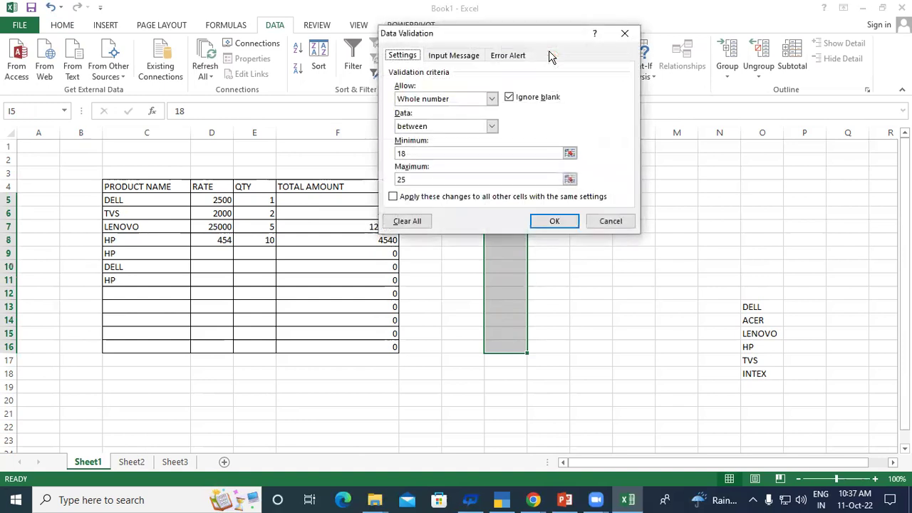
left_click_drag(455, 44, 383, 61)
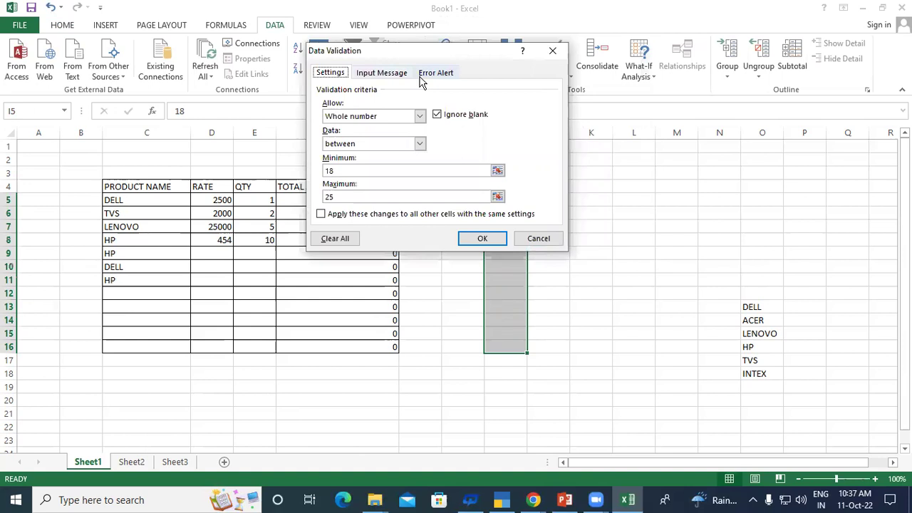
left_click(431, 76)
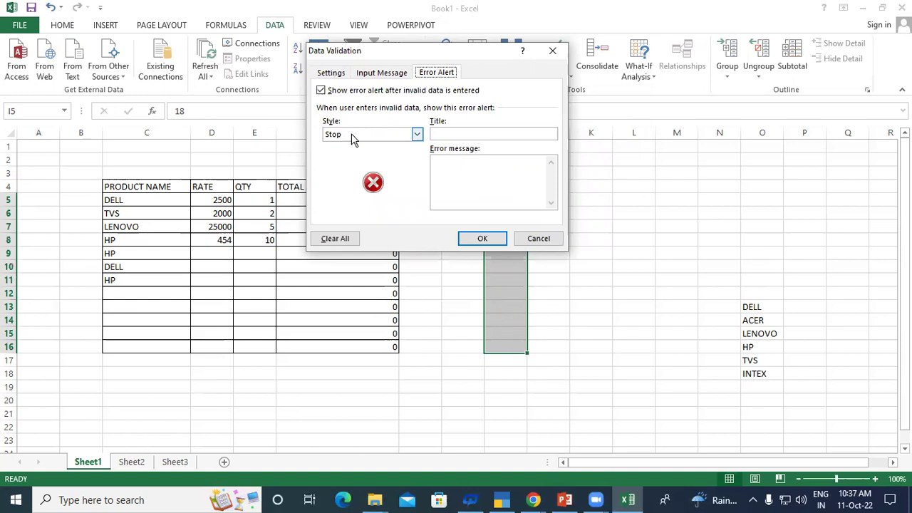
left_click(353, 139)
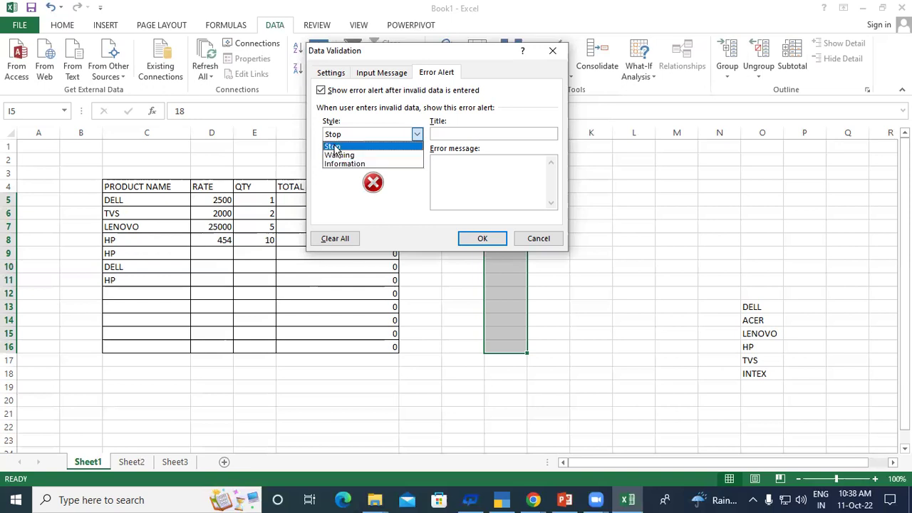
Set a Stop error alert titled VALID DATA with the message AGE 18 TO 25.
left_click(334, 147)
left_click(484, 133)
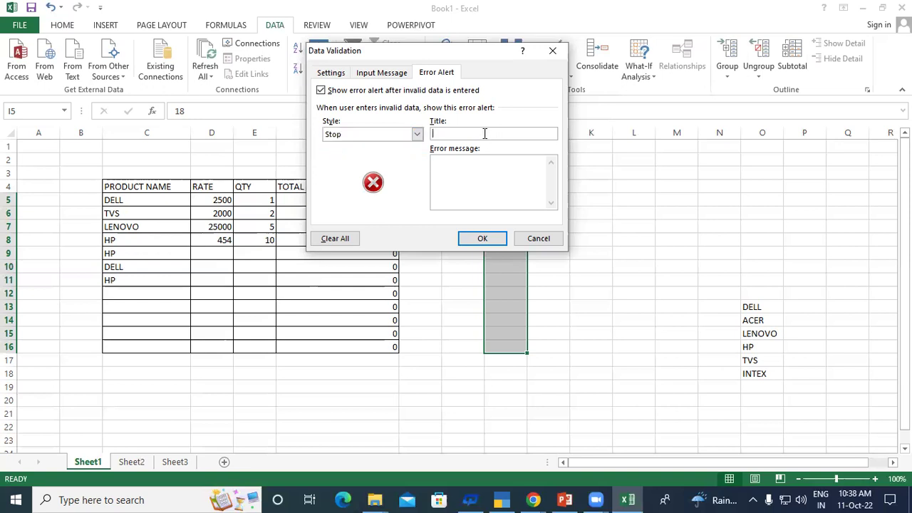
type("Er")
key("BackSpace")
key("BackSpace")
type("VALI")
type("D DATA")
left_click(463, 167)
type("E")
type(" 18 TO ")
type("25")
left_click(477, 238)
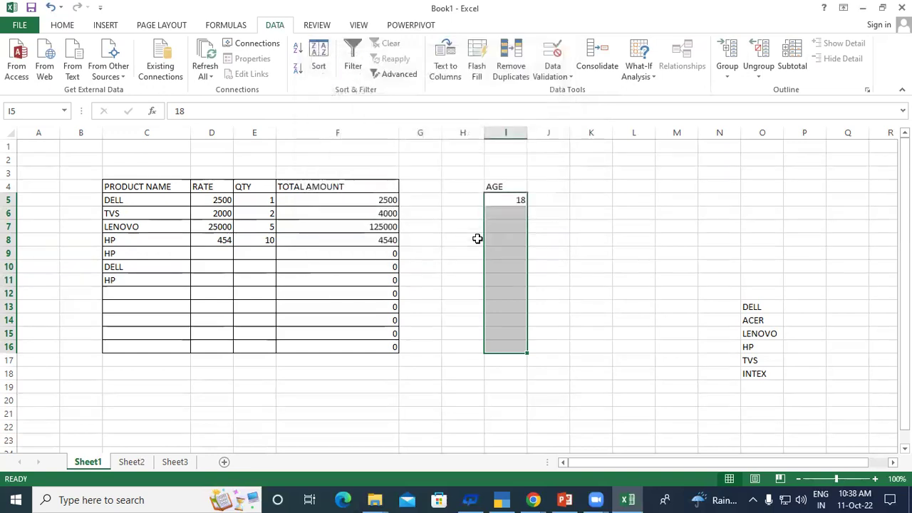
Change I5 to 20, then confirm an age of 1 in I6 triggers the VALID DATA alert.
left_click(563, 238)
left_click(517, 203)
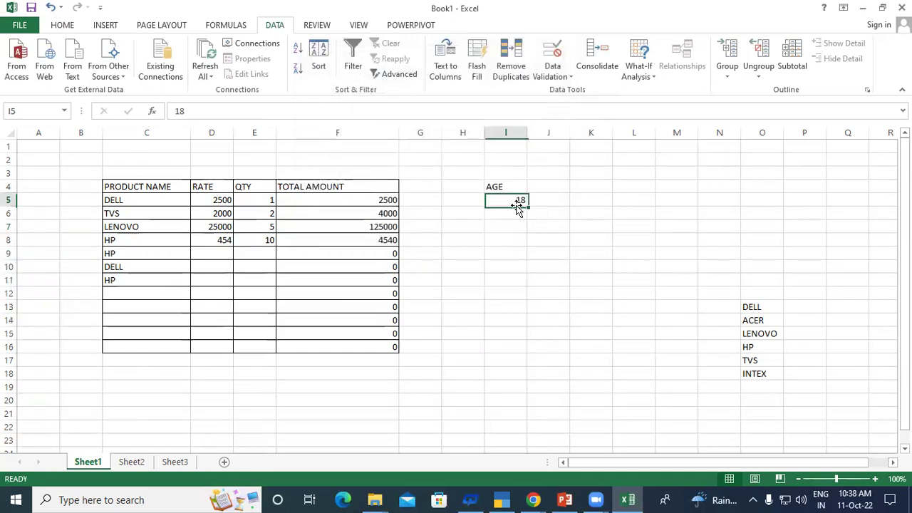
type("20")
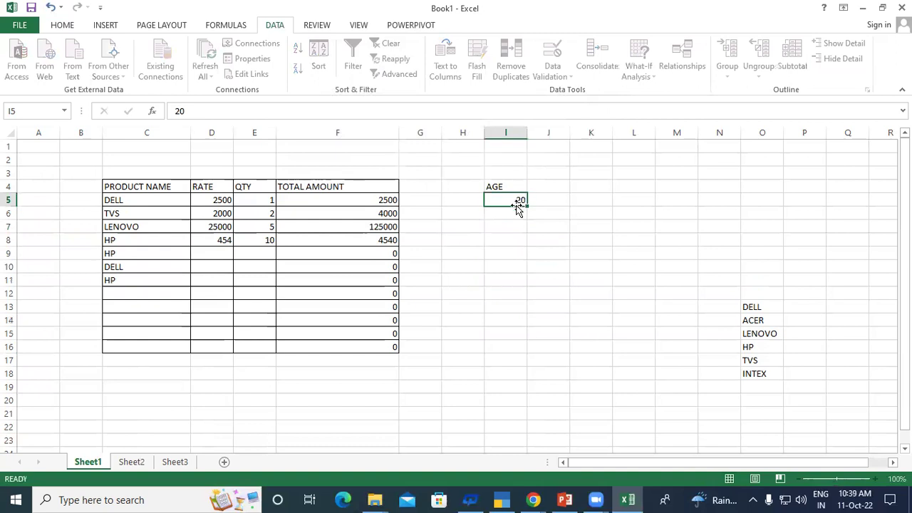
key("Return")
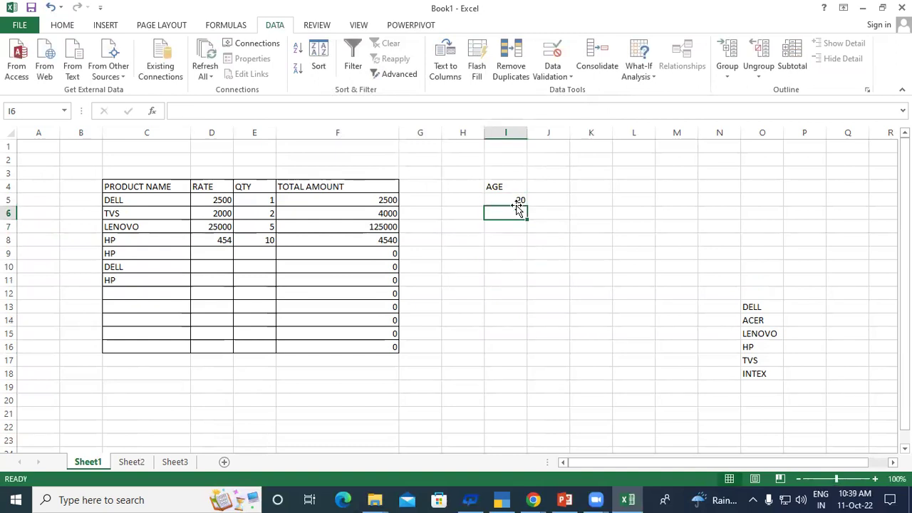
type("1")
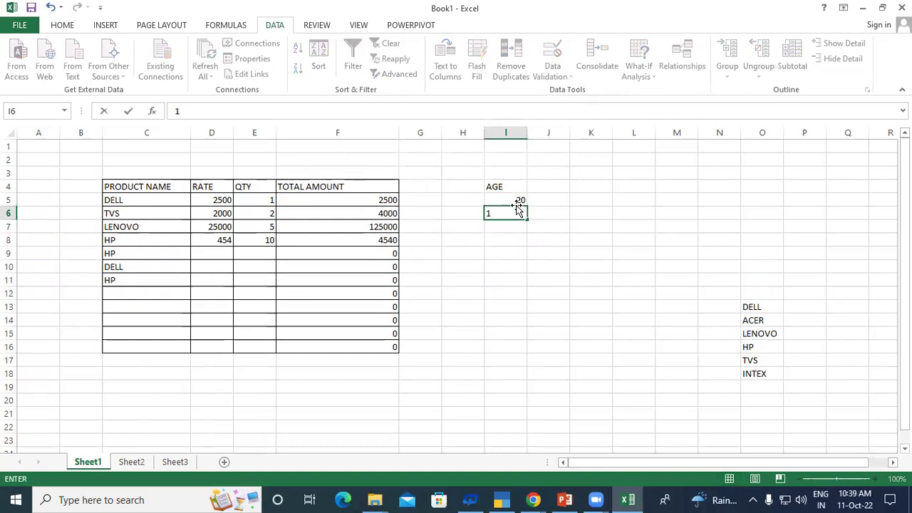
key("Return")
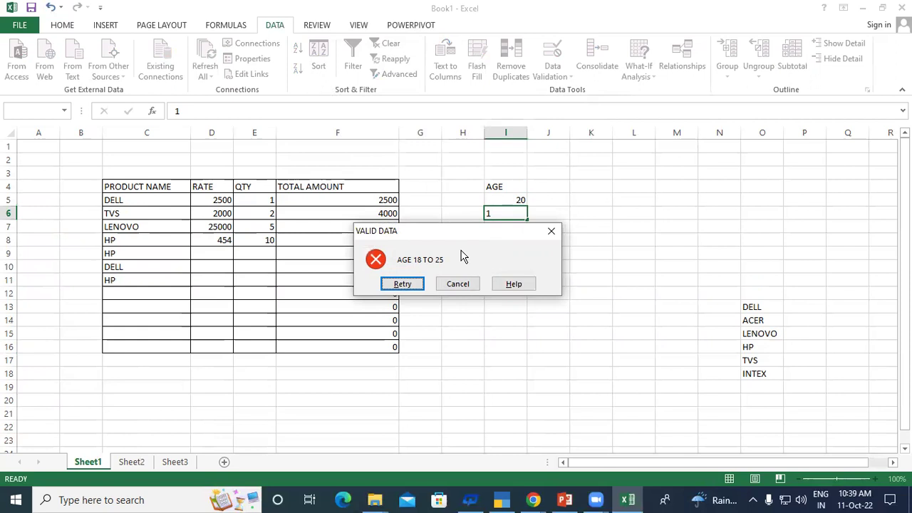
left_click(552, 230)
left_click(549, 293)
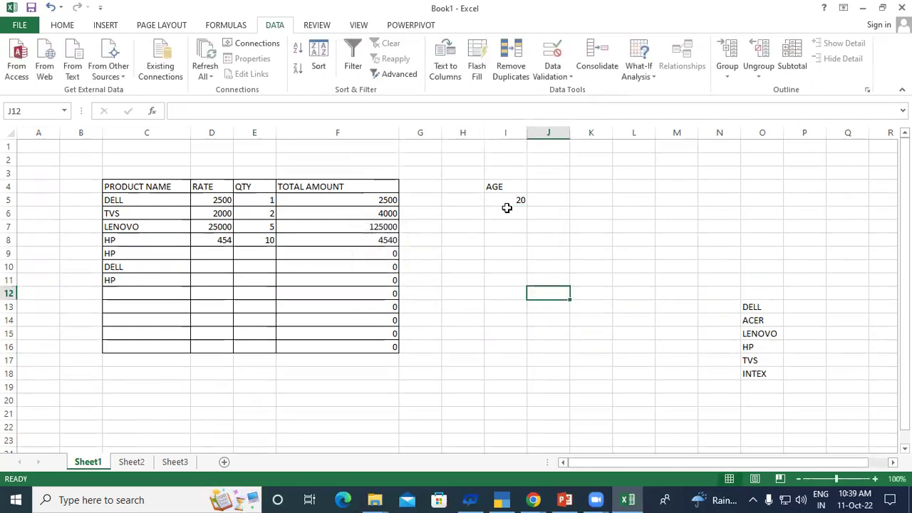
Extend the 18–25 rule and its VALID DATA Stop alert to all of I5:I17.
left_click_drag(499, 200, 504, 360)
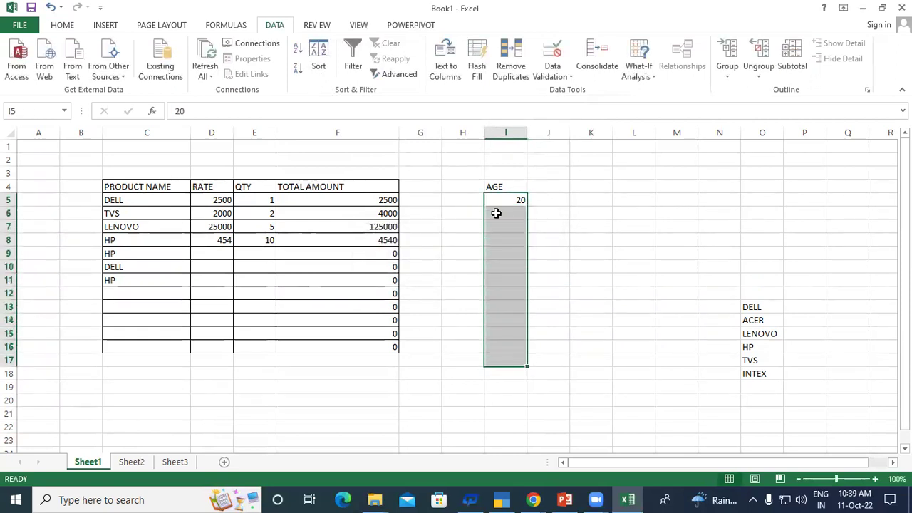
left_click(550, 55)
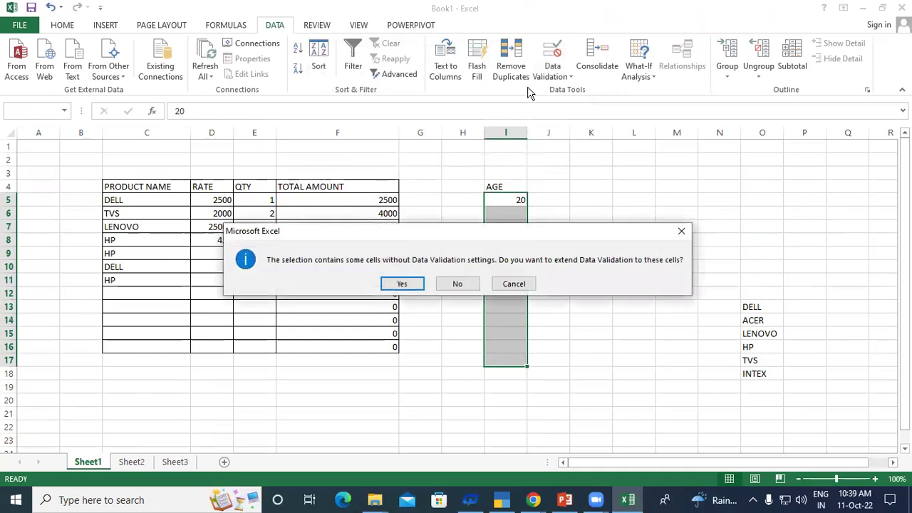
left_click(402, 284)
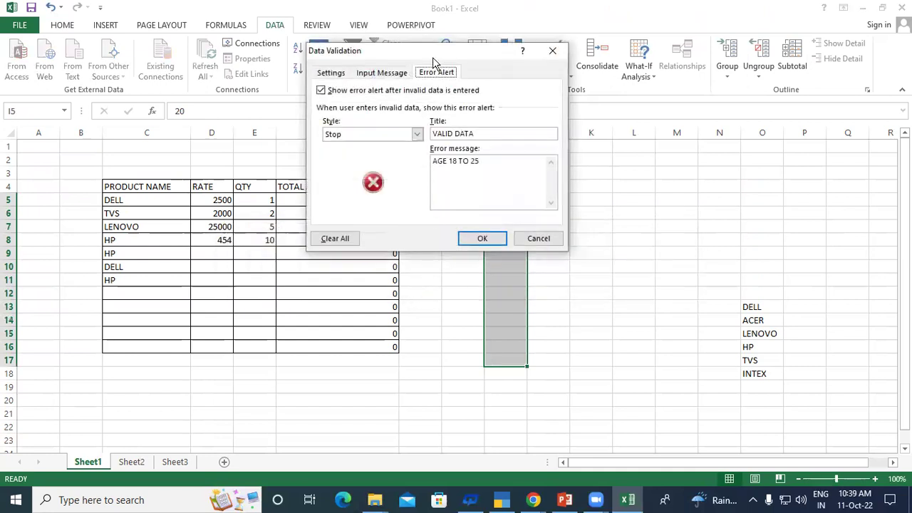
left_click(349, 132)
left_click(347, 149)
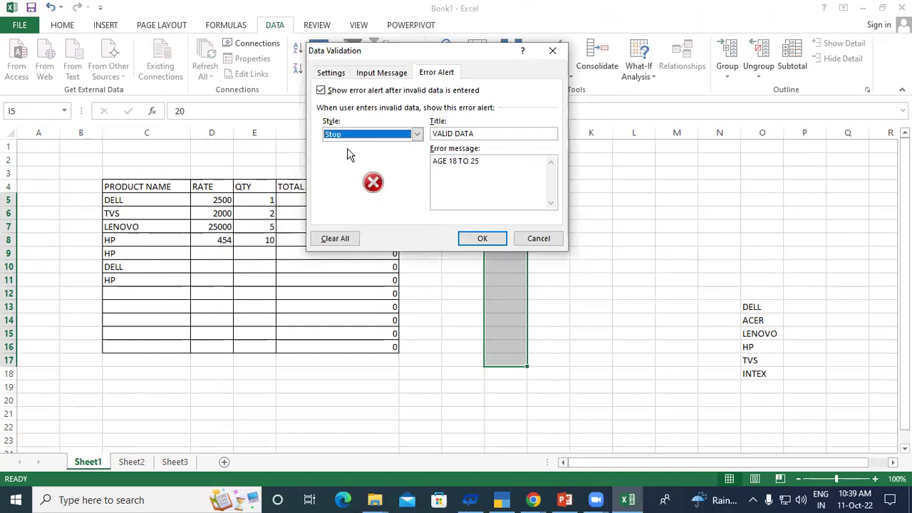
left_click_drag(477, 134, 424, 135)
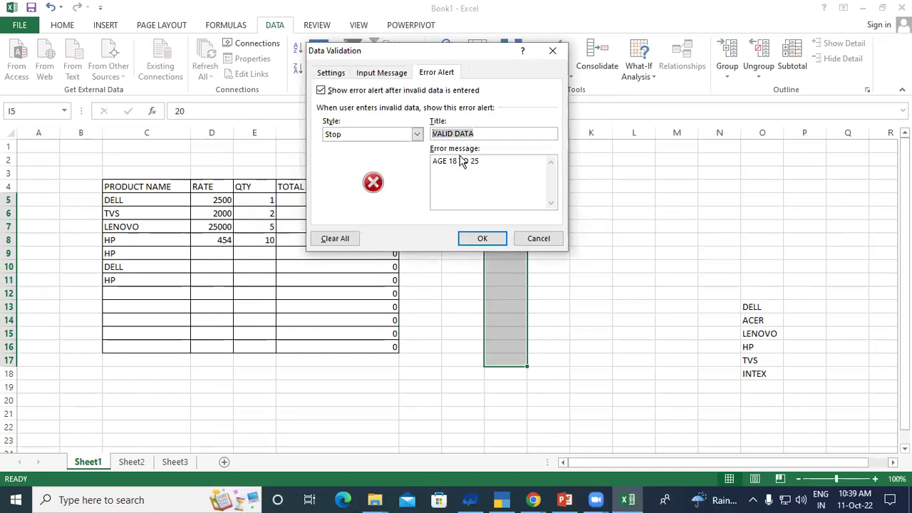
left_click(480, 161)
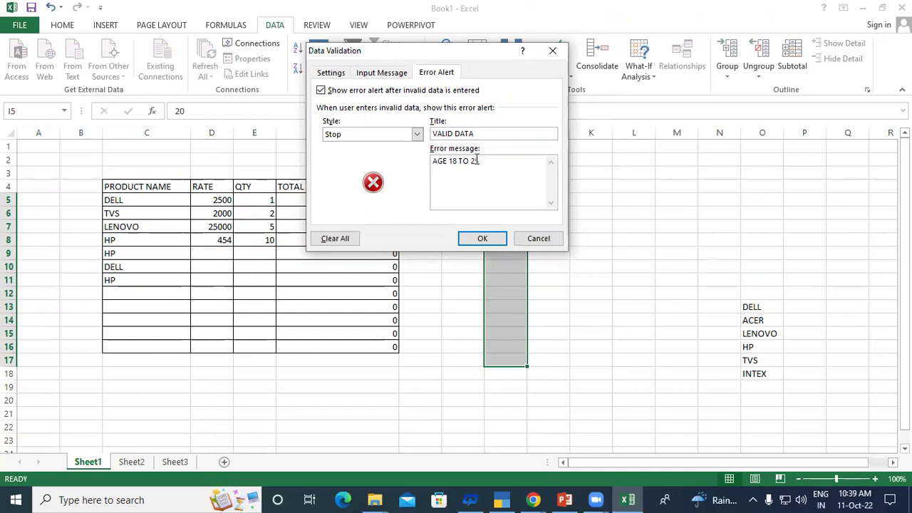
left_click_drag(481, 161, 424, 164)
left_click(480, 173)
left_click(482, 239)
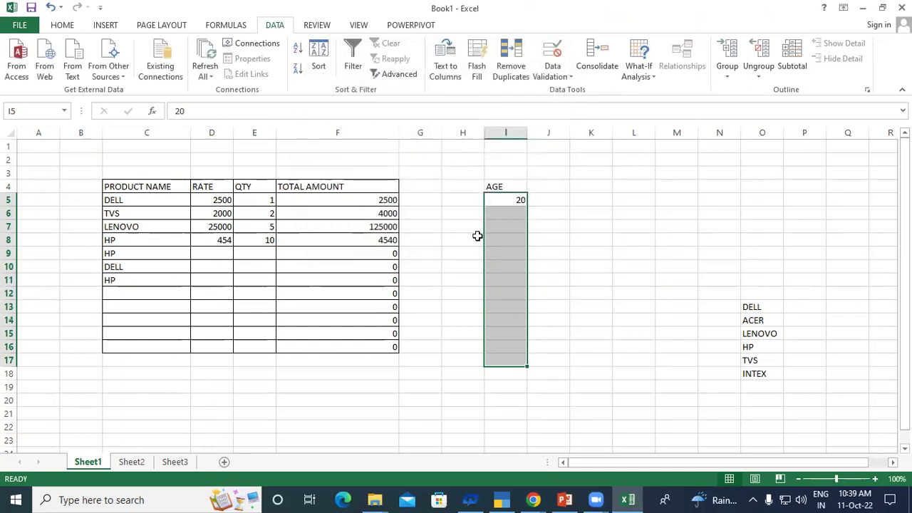
left_click(559, 189)
left_click(558, 328)
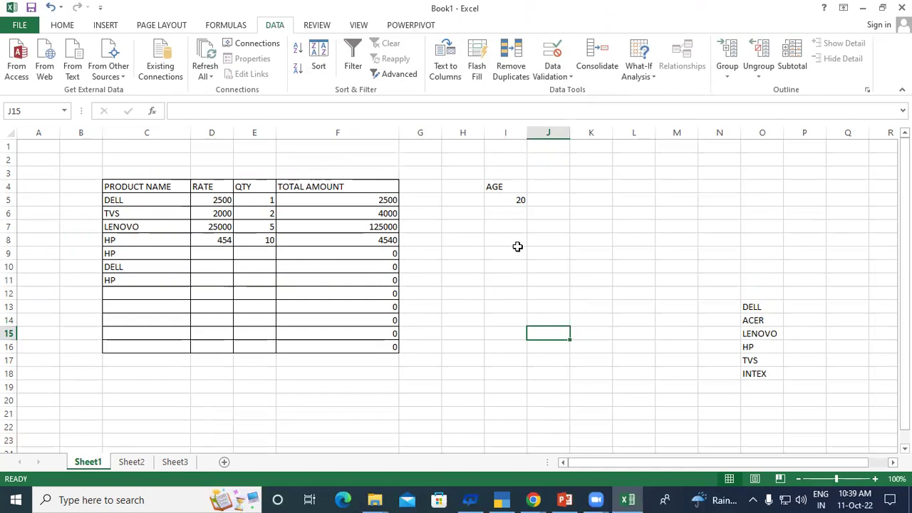
left_click(506, 265)
left_click(500, 200)
left_click(497, 308)
left_click(501, 270)
left_click(506, 201)
left_click(503, 264)
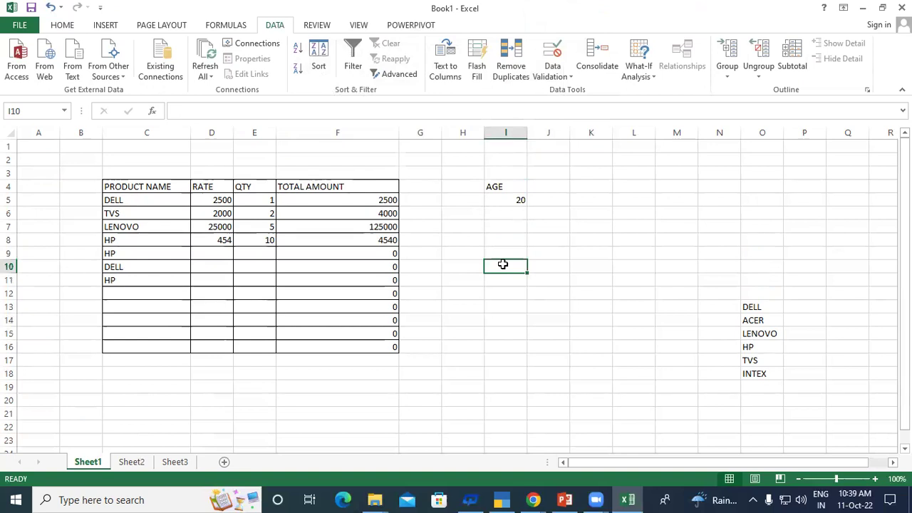
left_click_drag(508, 200, 503, 345)
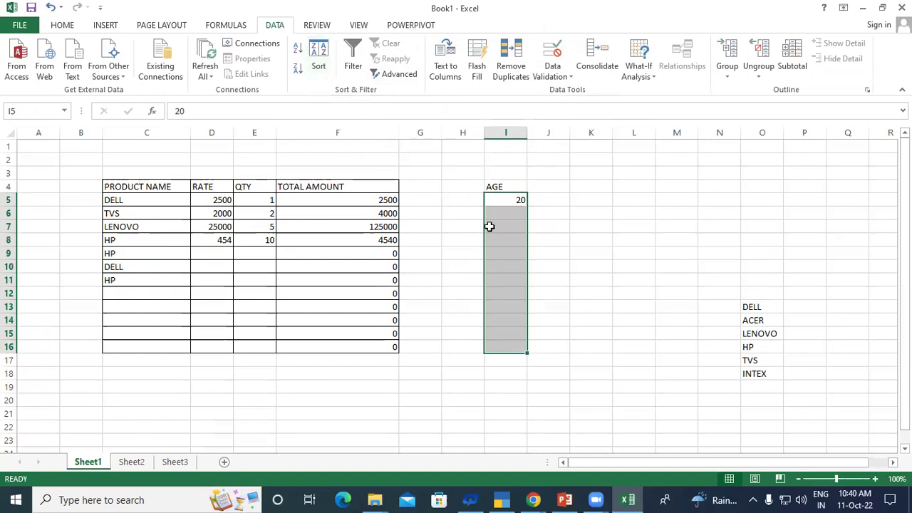
Add an input message titled VALID DATA reading 'AGE TO 25' to the AGE cells.
left_click(549, 54)
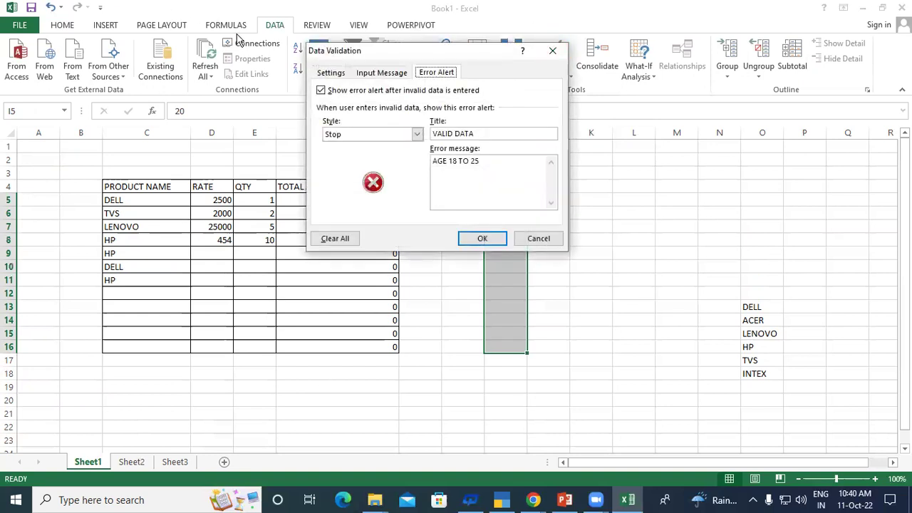
left_click(376, 74)
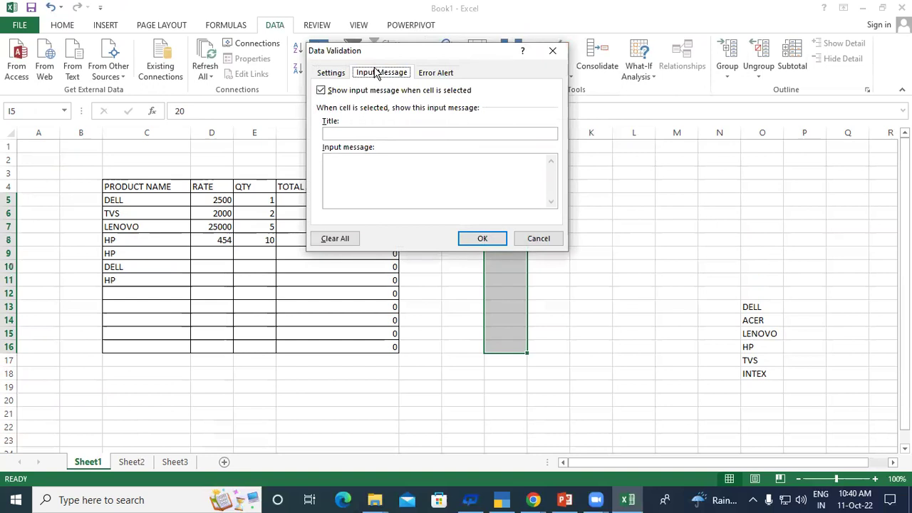
left_click(340, 133)
type("VALID DATA")
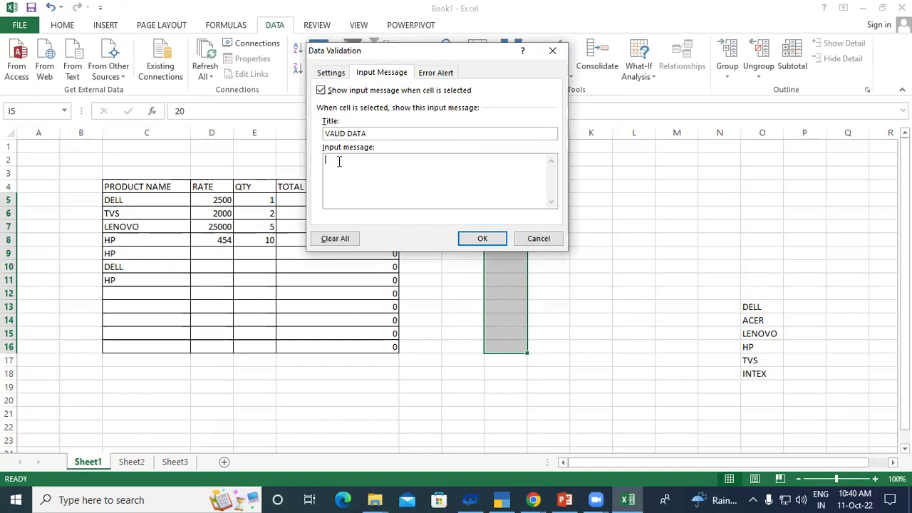
type("AGE")
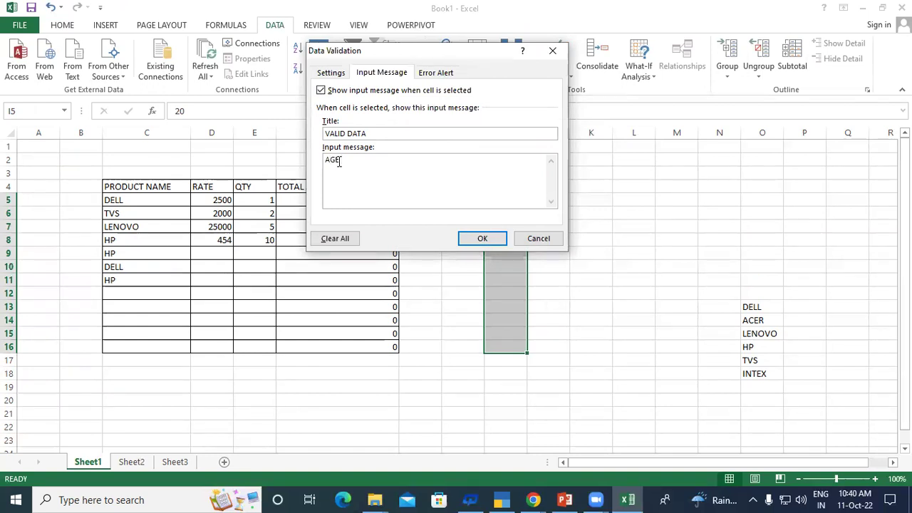
type(" OT")
key("BackSpace")
key("BackSpace")
type("TO ")
type("25")
left_click(484, 241)
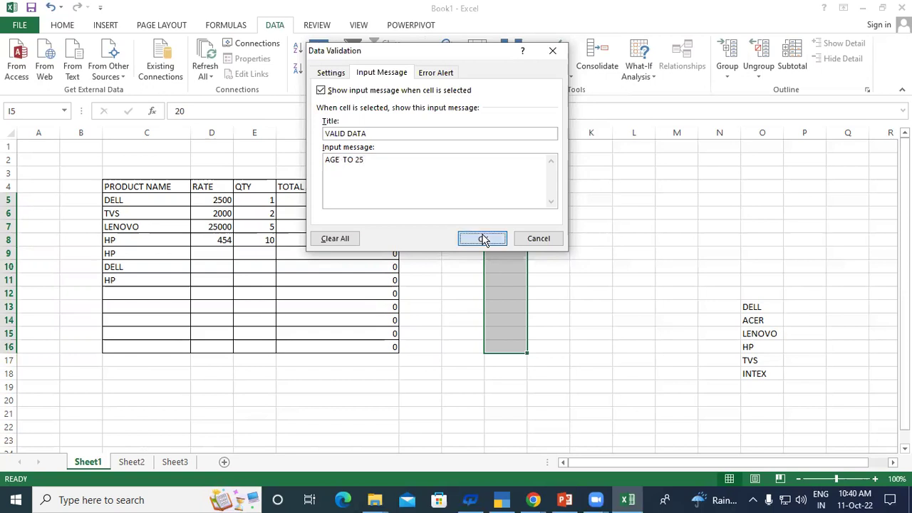
left_click(616, 186)
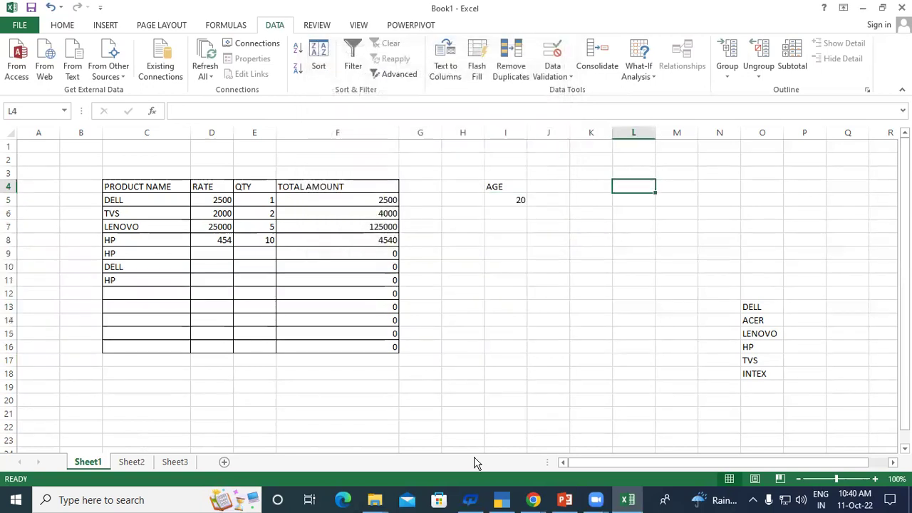
Insert 18 into the I5:I16 input message so it reads 'AGE 18 TO 25', then preview it.
left_click(504, 256)
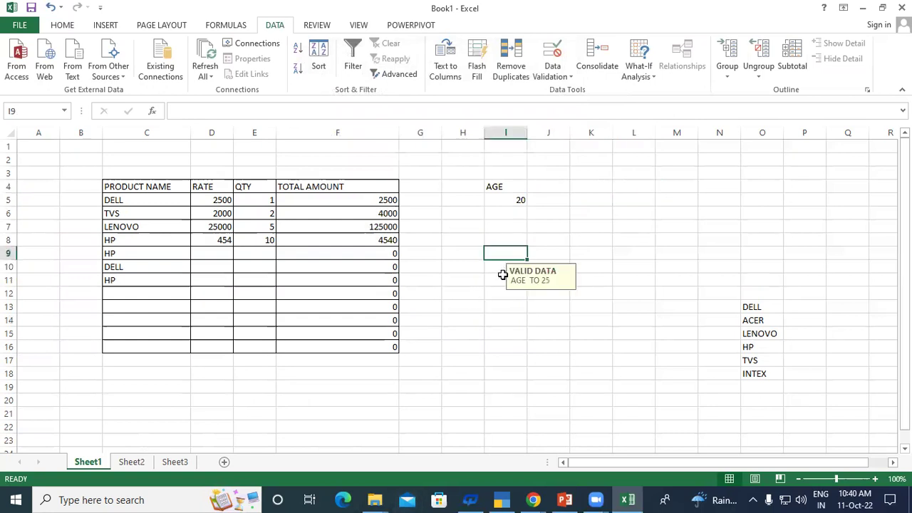
left_click_drag(515, 201, 510, 347)
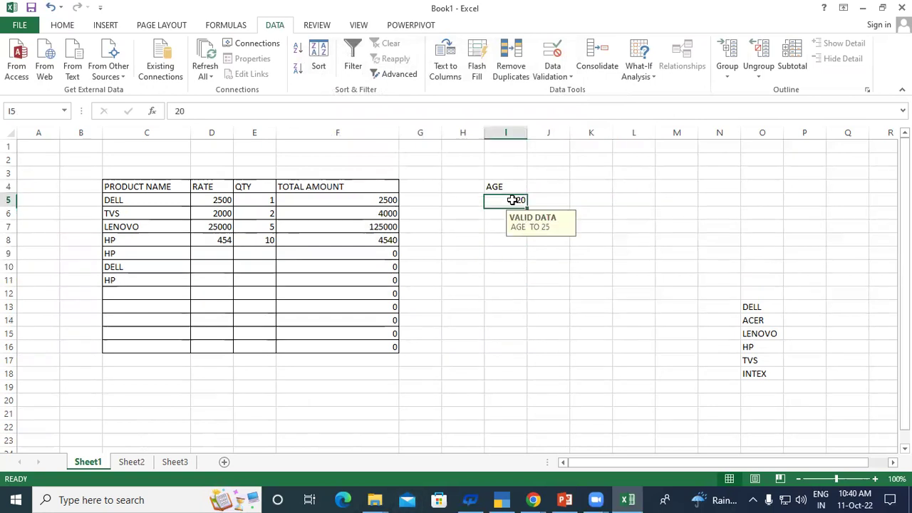
left_click(552, 57)
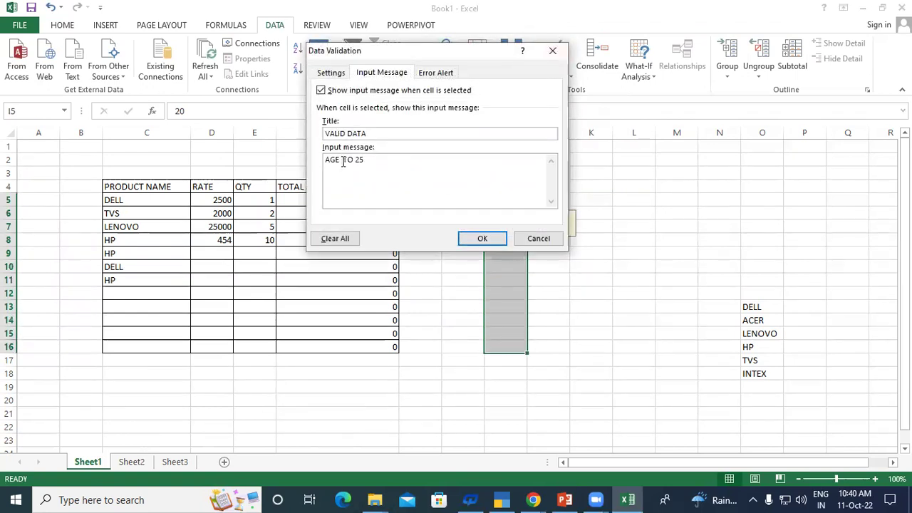
type("18")
left_click(486, 238)
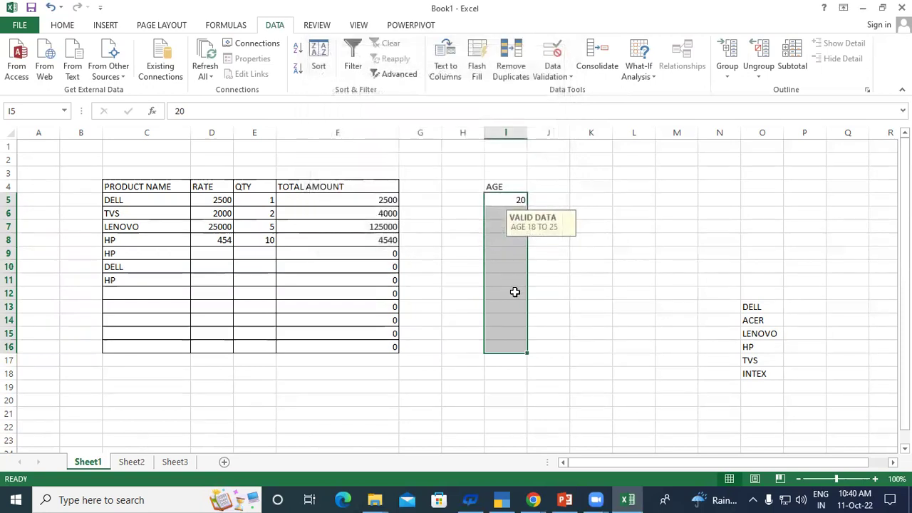
left_click(511, 256)
left_click(505, 224)
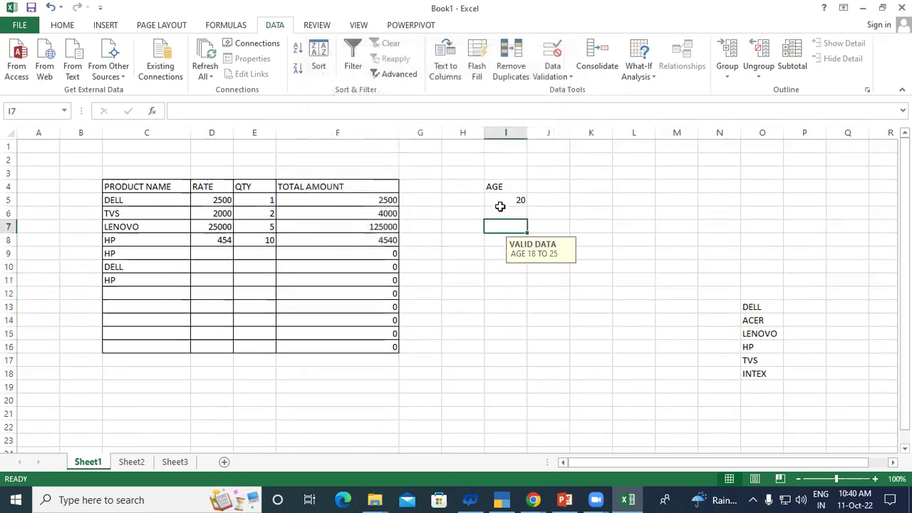
left_click(497, 258)
left_click(499, 227)
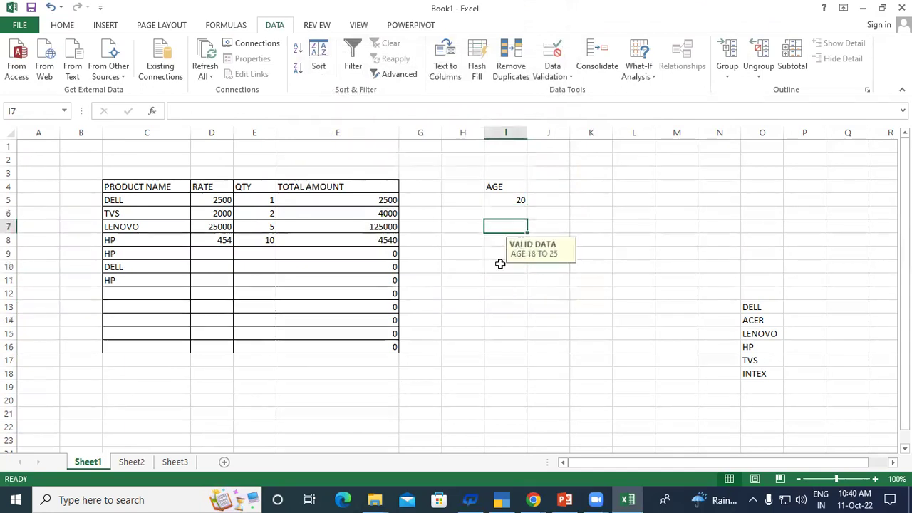
left_click(507, 292)
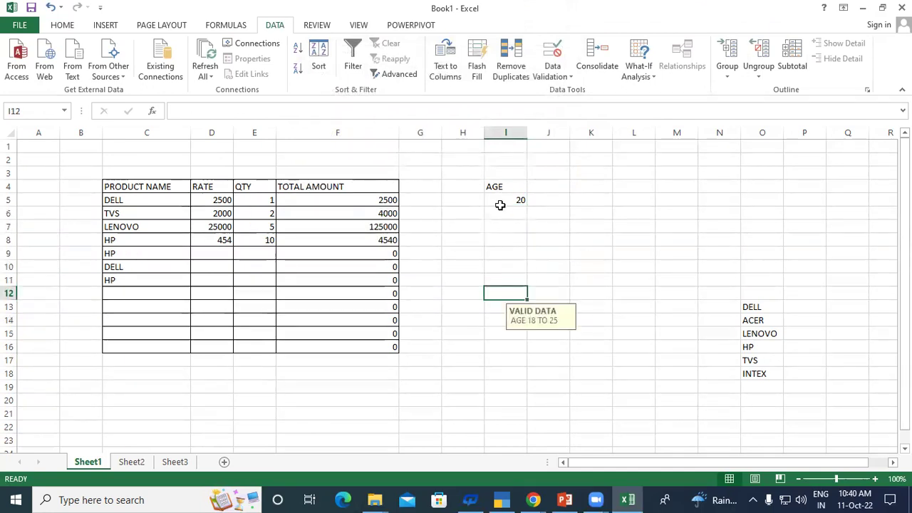
left_click(501, 205)
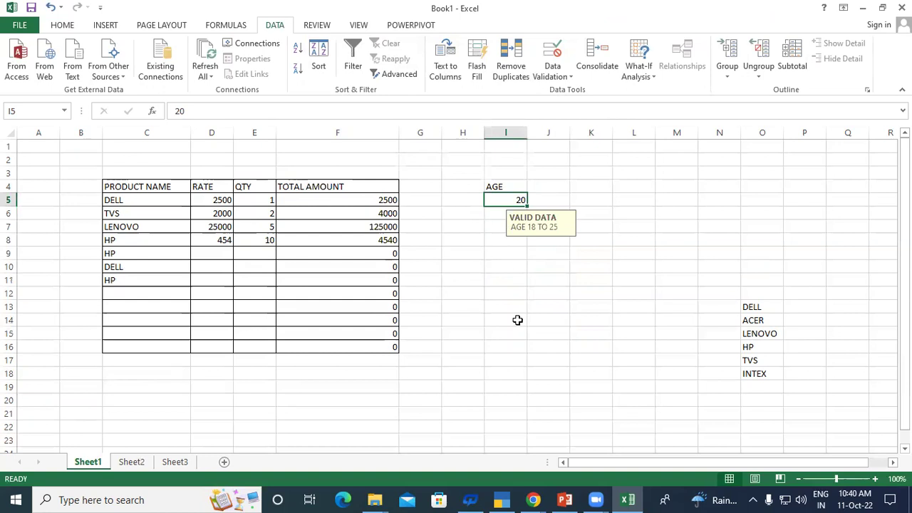
left_click(517, 320)
left_click(501, 204)
left_click(507, 269)
left_click(508, 200)
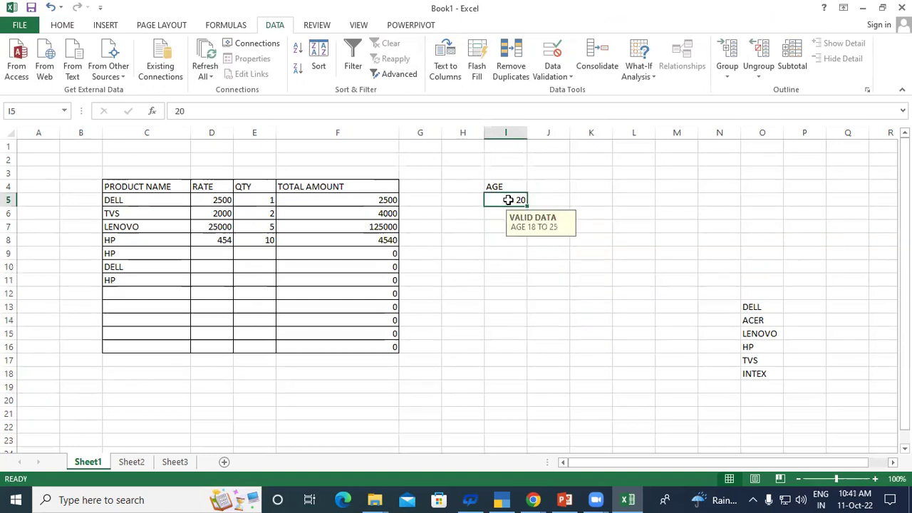
left_click(503, 316)
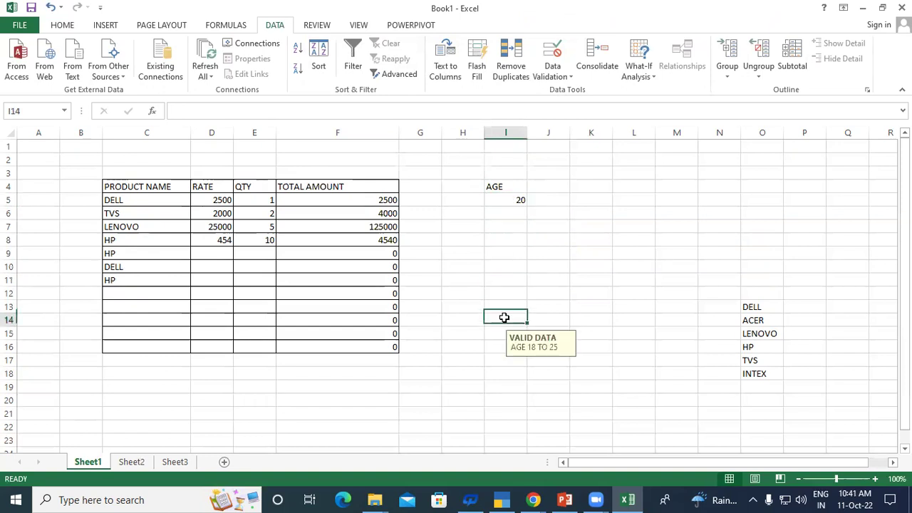
left_click(503, 218)
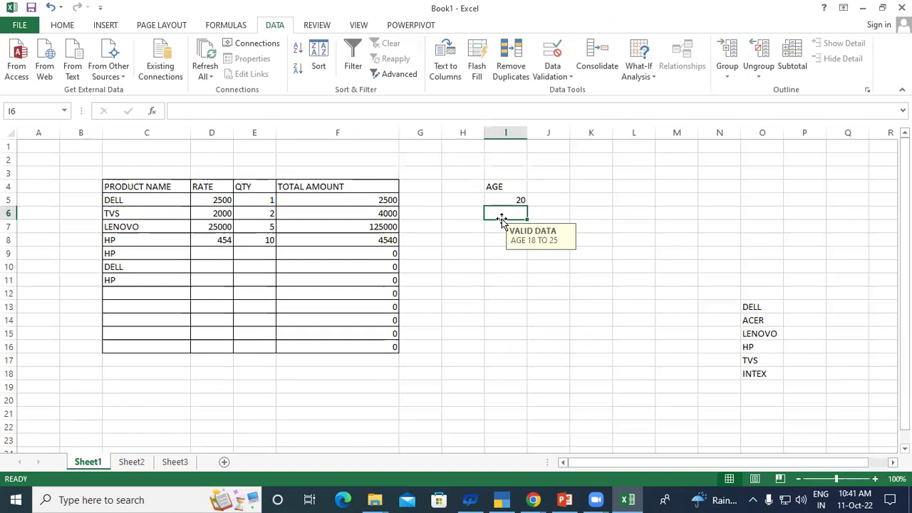
type("17")
key("Return")
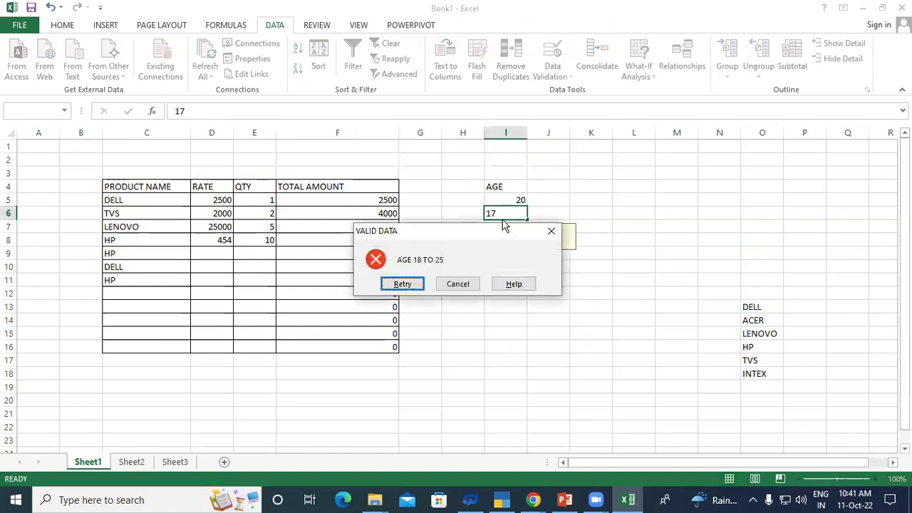
key("Return")
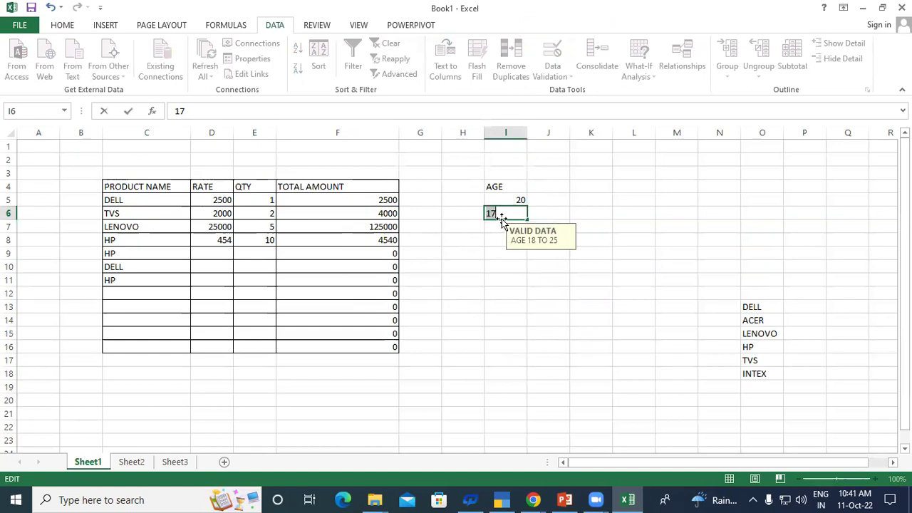
left_click(548, 214)
left_click(468, 285)
left_click(537, 295)
left_click(504, 199)
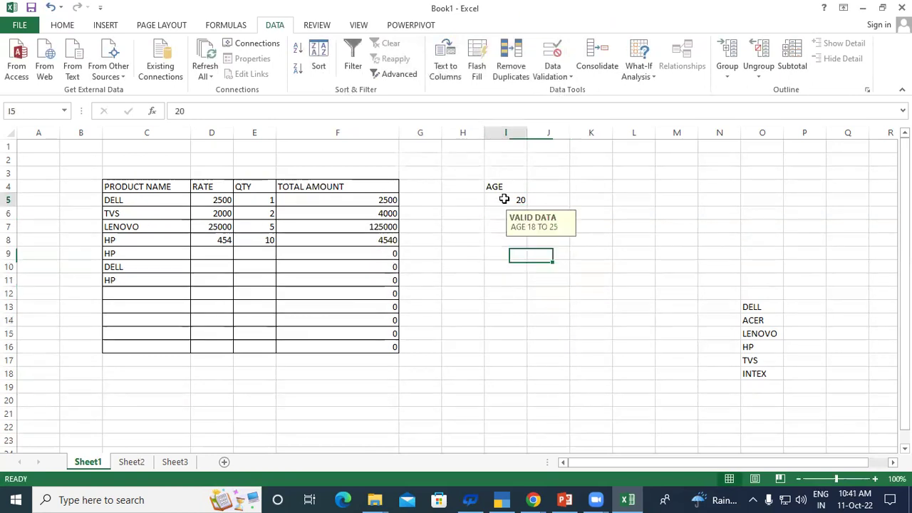
left_click_drag(503, 199, 505, 360)
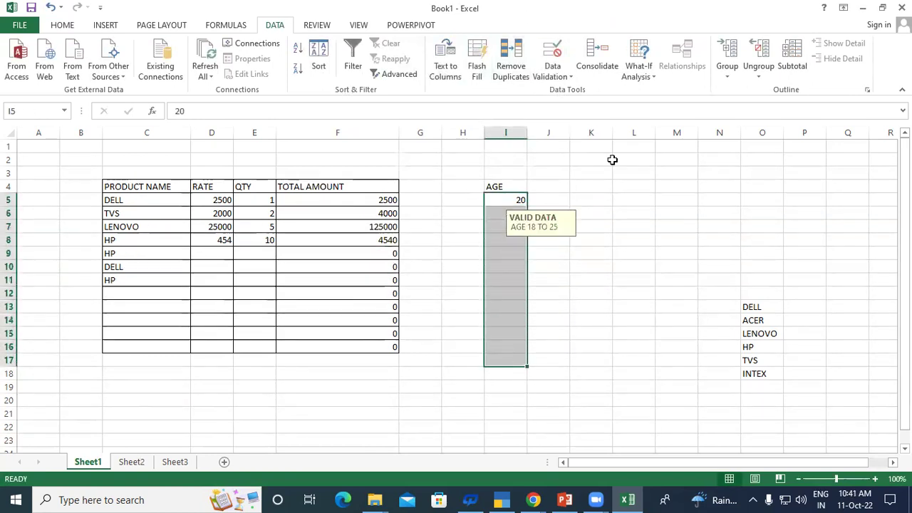
left_click(657, 231)
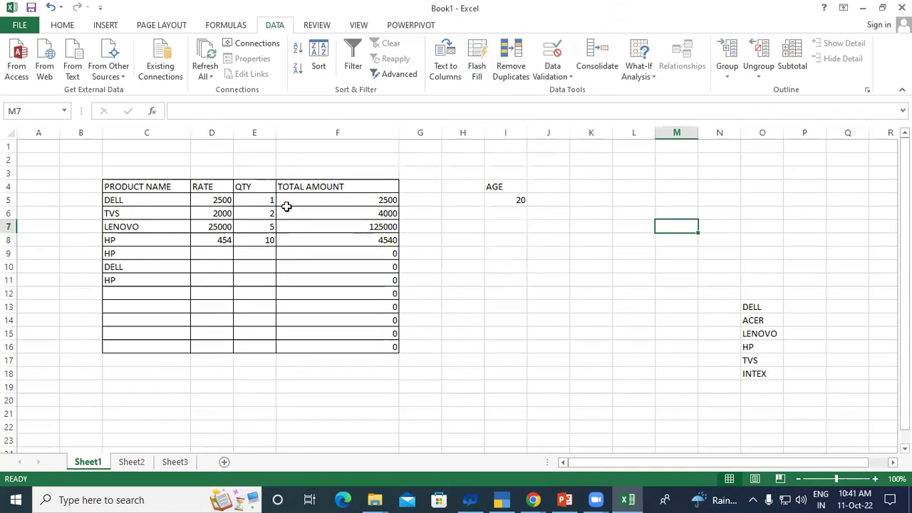
Enter the heading MOBILE in G4 and select G5:G16.
left_click(416, 187)
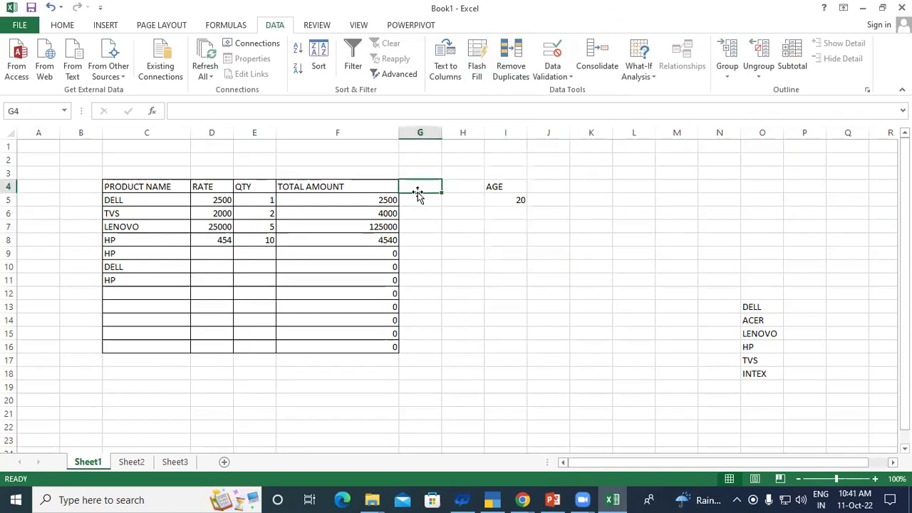
type("MOBILE")
key("Return")
left_click_drag(419, 200, 425, 346)
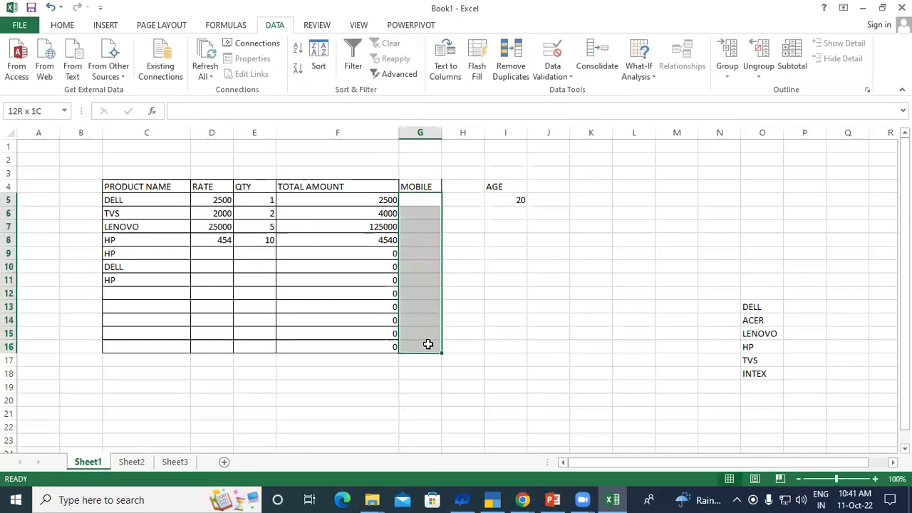
Restrict the selected cells to a text length equal to 10.
left_click(552, 50)
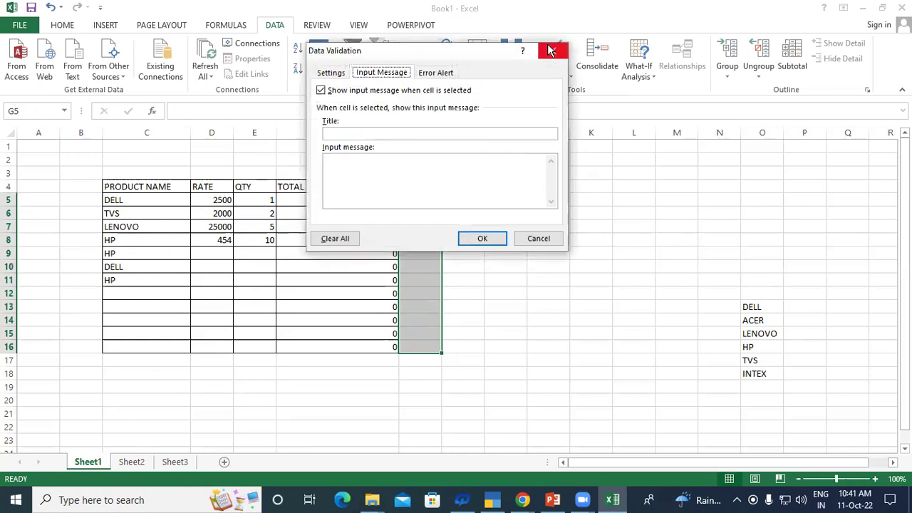
left_click(330, 72)
left_click(358, 119)
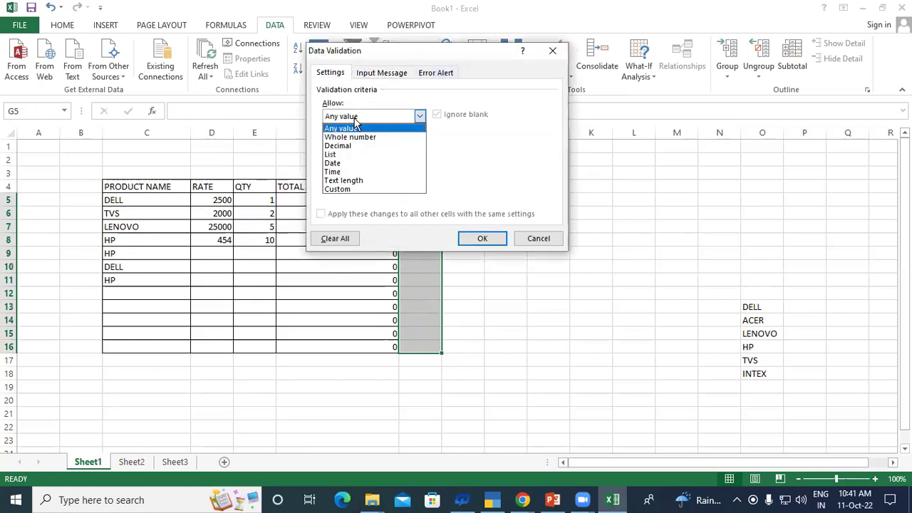
left_click(362, 182)
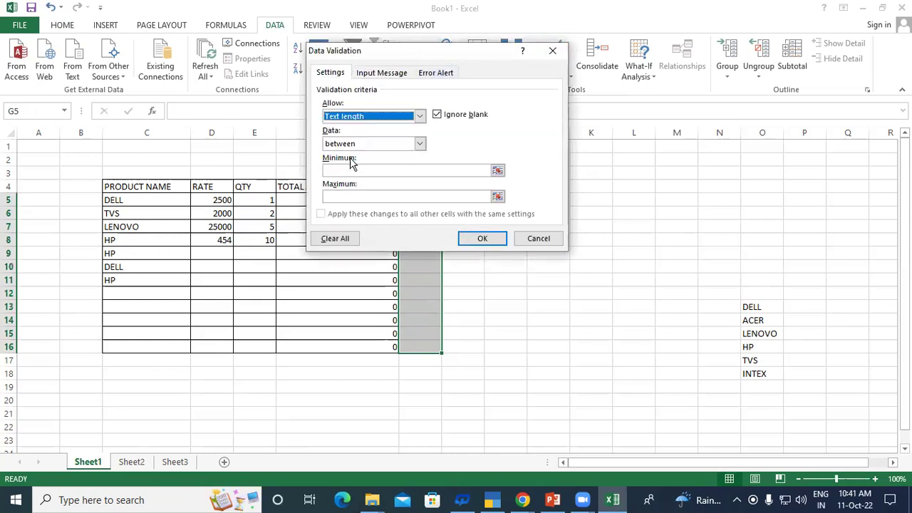
left_click(353, 145)
left_click(348, 174)
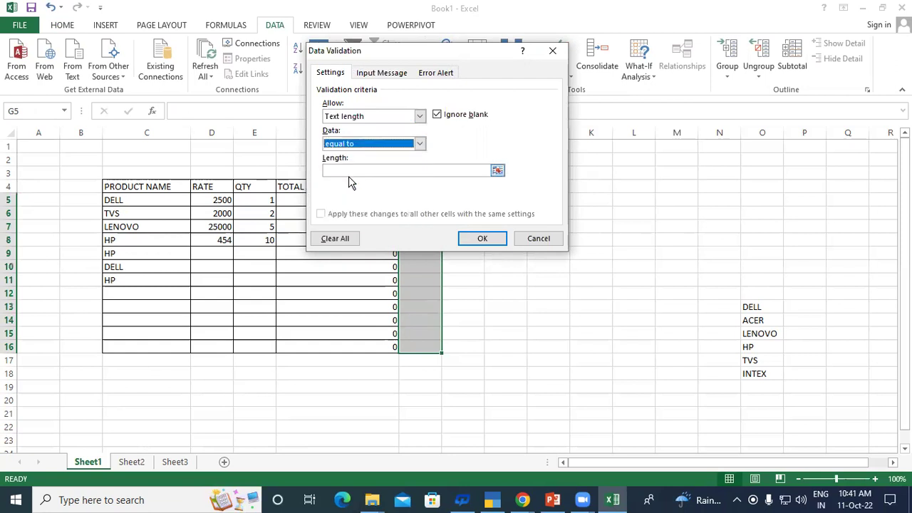
left_click(341, 171)
type("10")
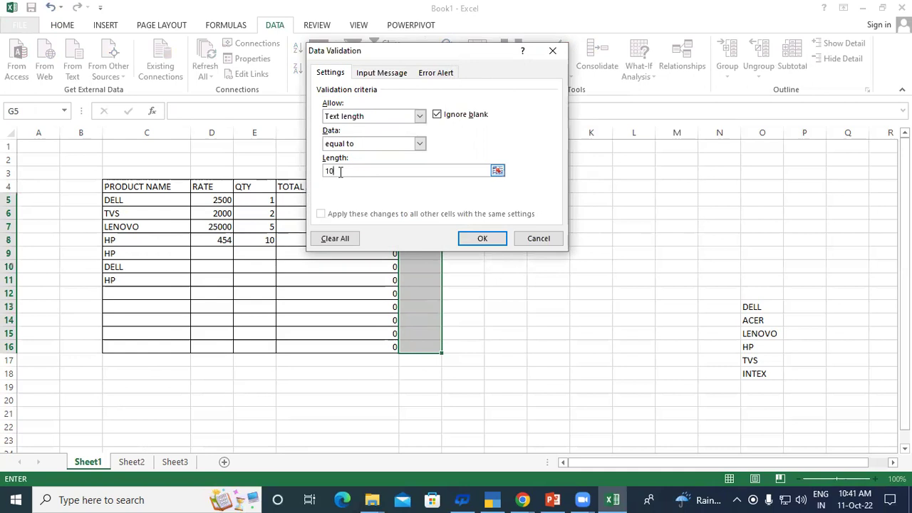
Add an input message titled VALID DATA reading 'NUMBER LIMIT 10'.
left_click(378, 74)
left_click(339, 133)
type("VALID DATA")
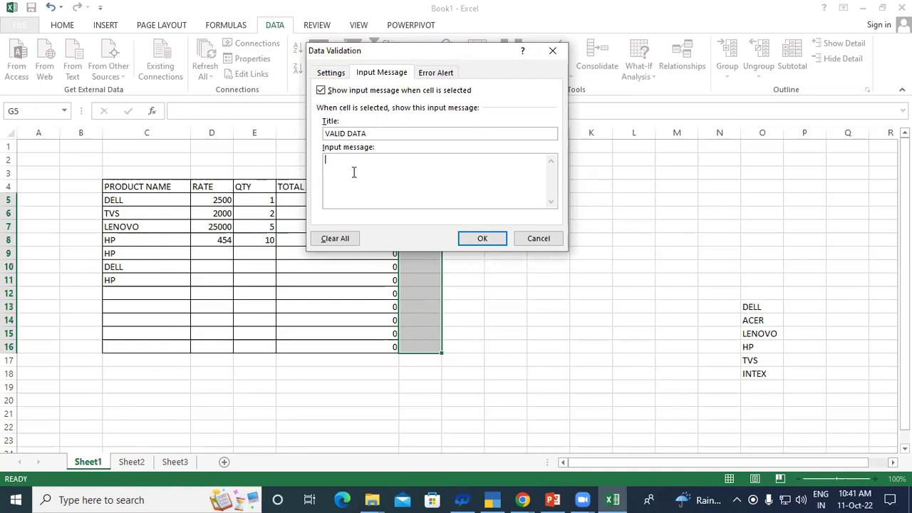
left_click(354, 171)
type("VAL")
key("BackSpace")
key("BackSpace")
key("BackSpace")
type("NU")
key("BackSpace")
key("BackSpace")
type("NUMBER LIMIT ")
type("10")
Keep the Stop style, enter alert title VALID DATA and message NUMBER LIMIT 10, and confirm.
left_click(427, 72)
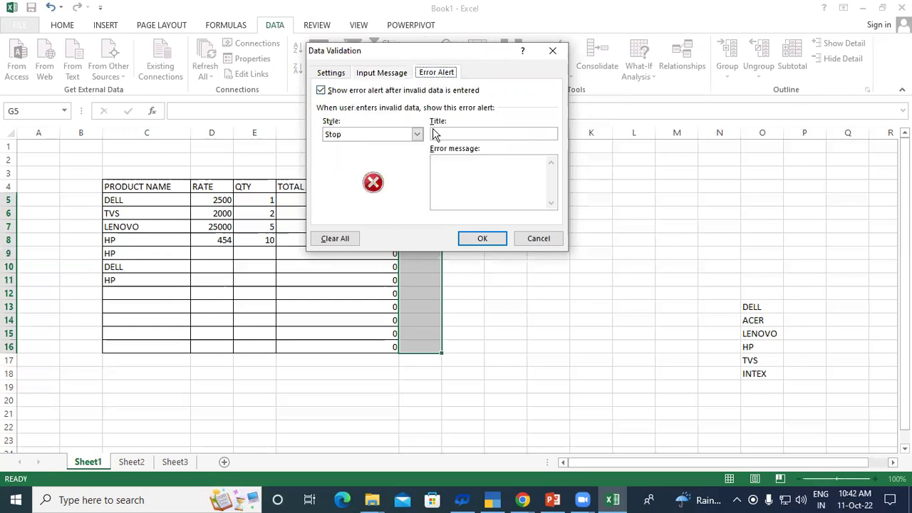
left_click(382, 137)
left_click(470, 133)
type("VALID DATA")
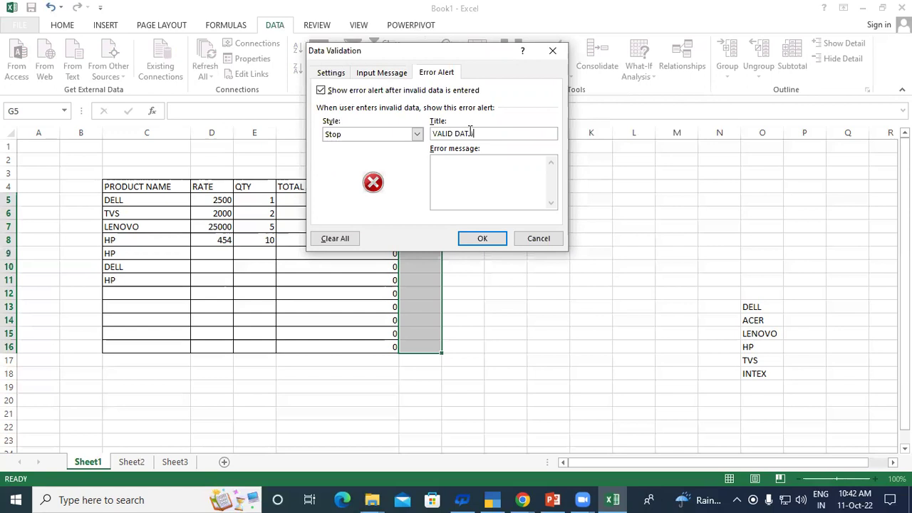
left_click(455, 161)
type("NUBM")
key("BackSpace")
key("BackSpace")
type("MBER LI")
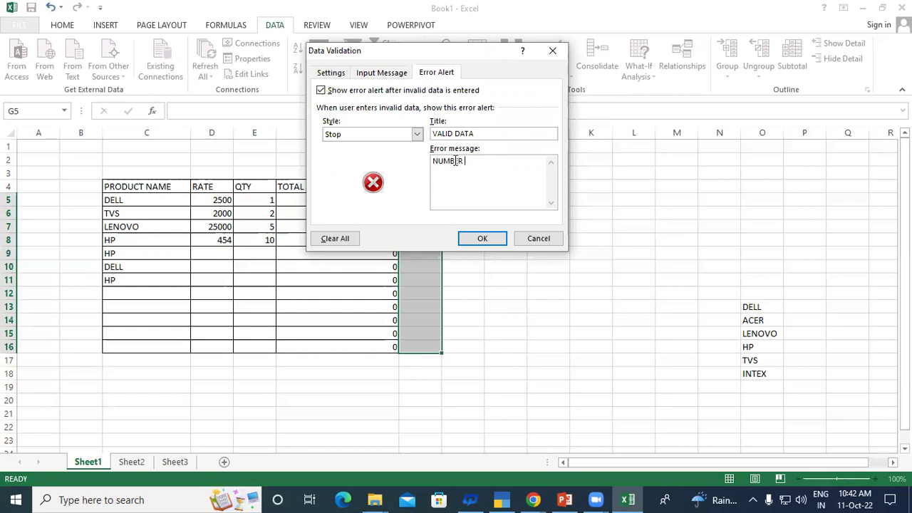
type("MTI")
key("BackSpace")
key("BackSpace")
type("IT ")
type("10")
left_click(482, 239)
Check that the VALID DATA input message appears on several MOBILE cells.
left_click(496, 319)
left_click(420, 202)
left_click(412, 267)
left_click(412, 293)
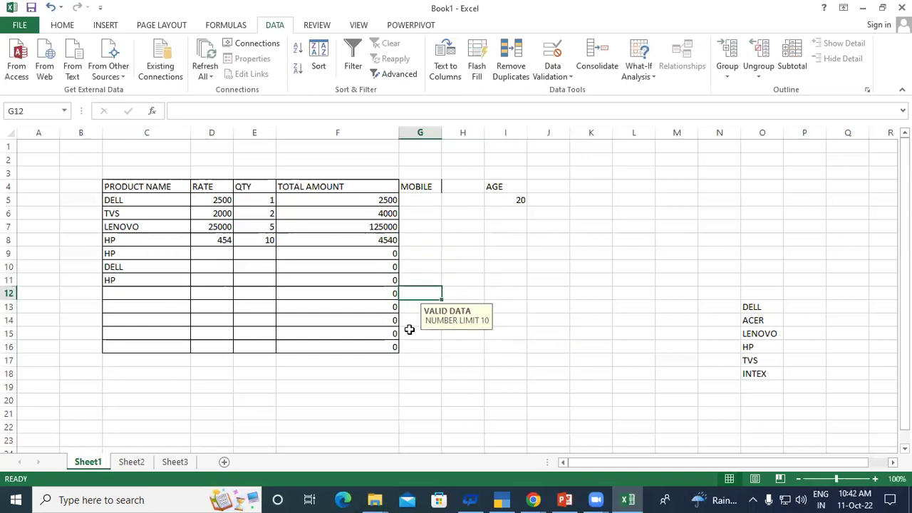
left_click(410, 332)
Enter a 9-digit mobile number in G5, retry after rejection, and enter a 10-digit number.
left_click(424, 202)
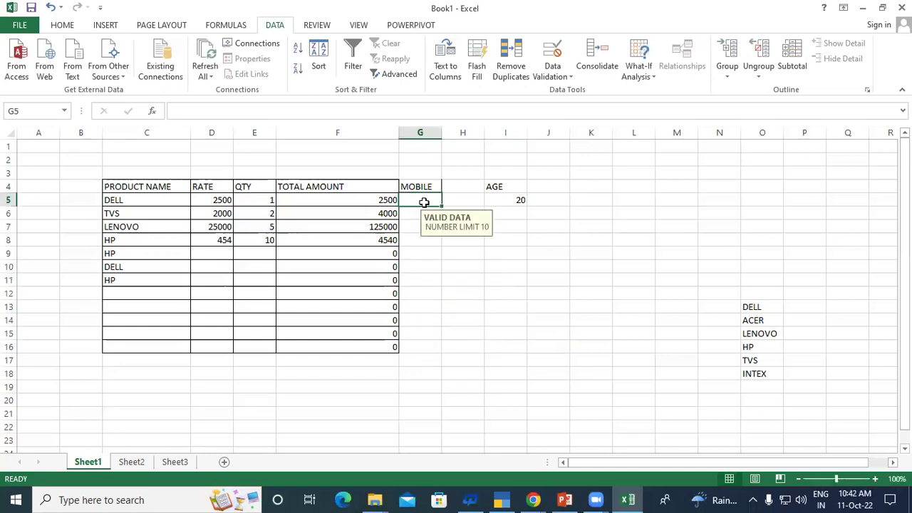
type("962806840")
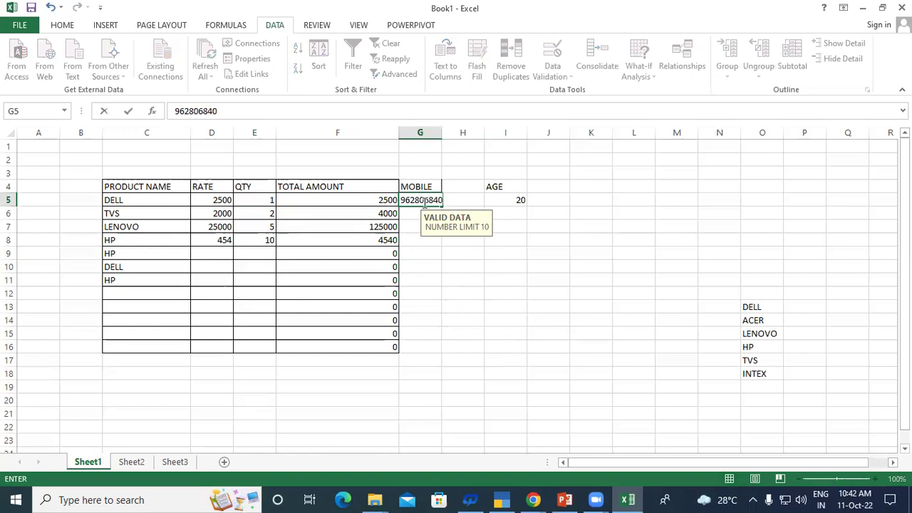
key("Return")
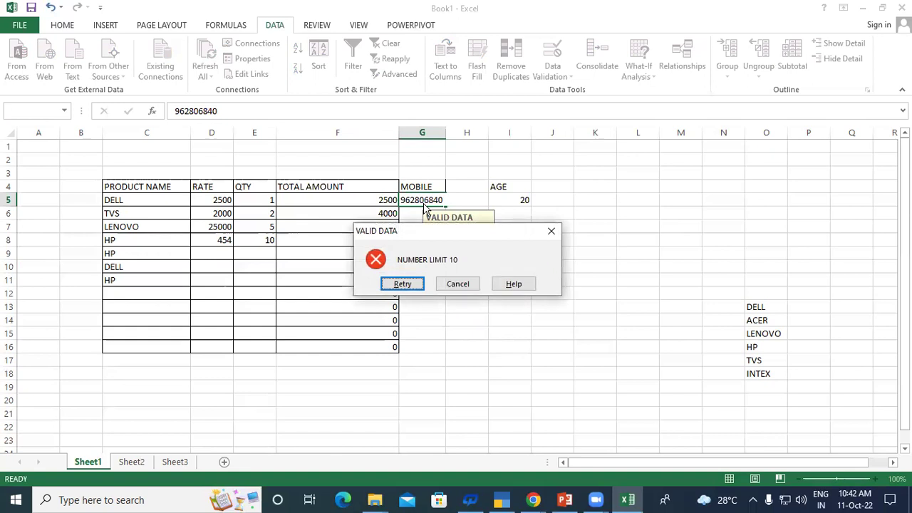
key("Return")
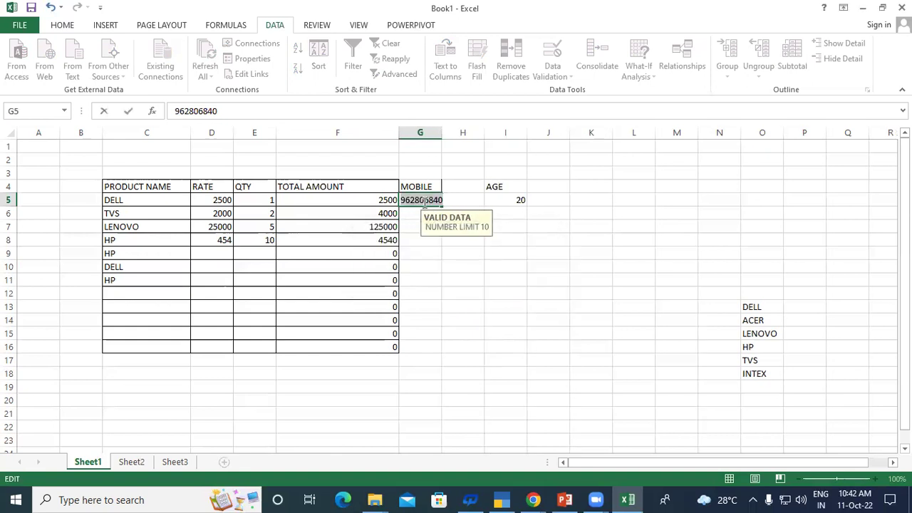
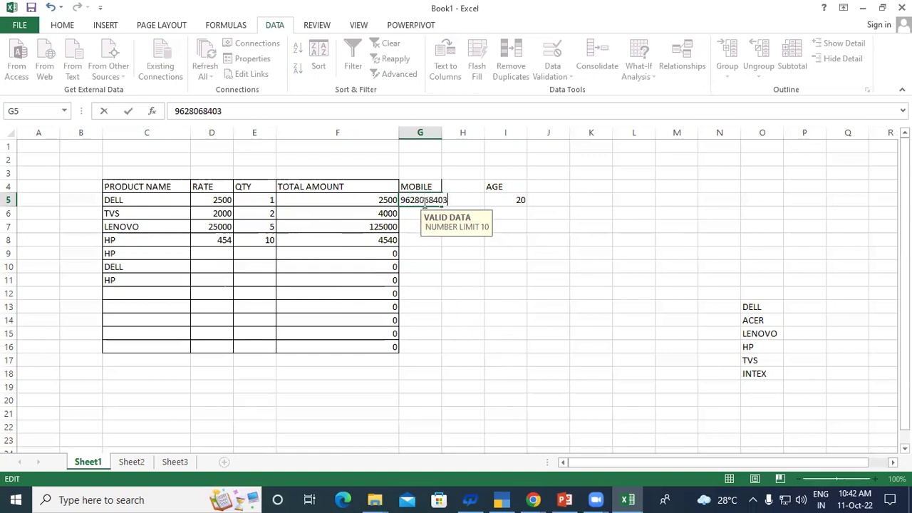
key("Return")
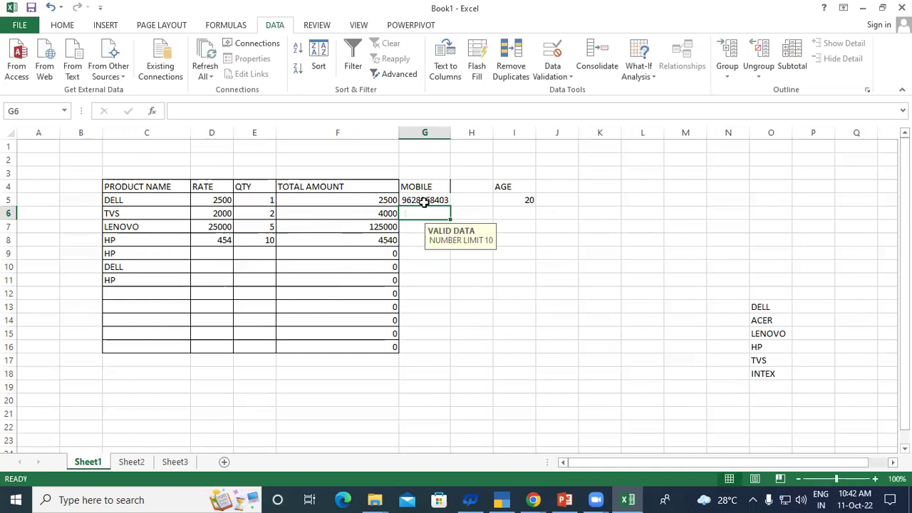
Select the AGE cells I5:I16.
left_click(544, 295)
left_click(118, 203)
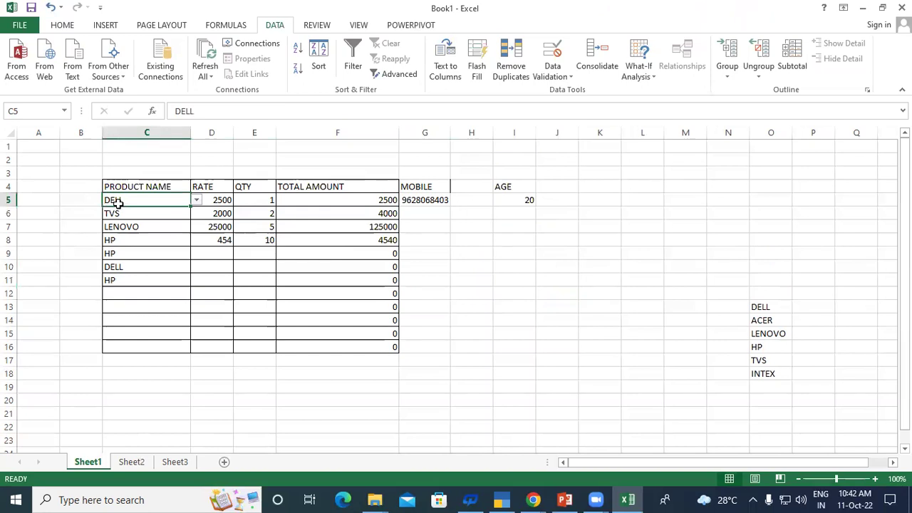
left_click_drag(118, 202, 141, 353)
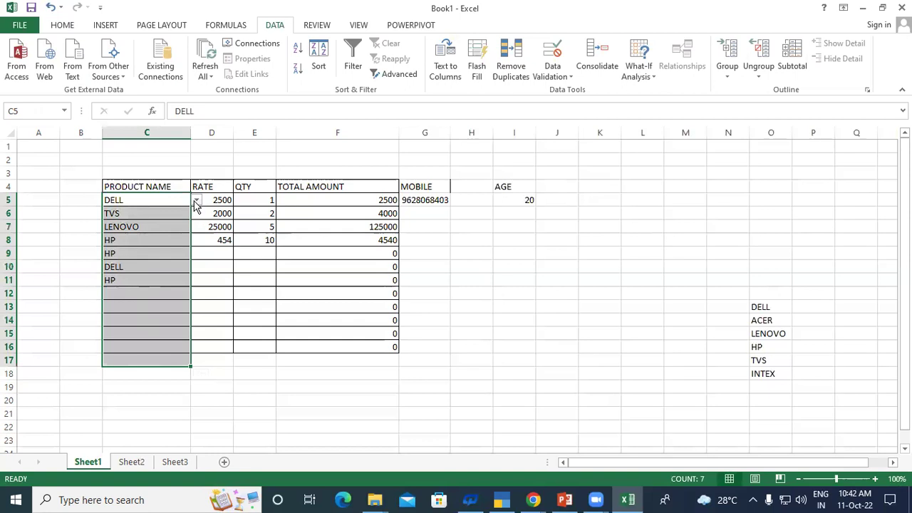
left_click(528, 293)
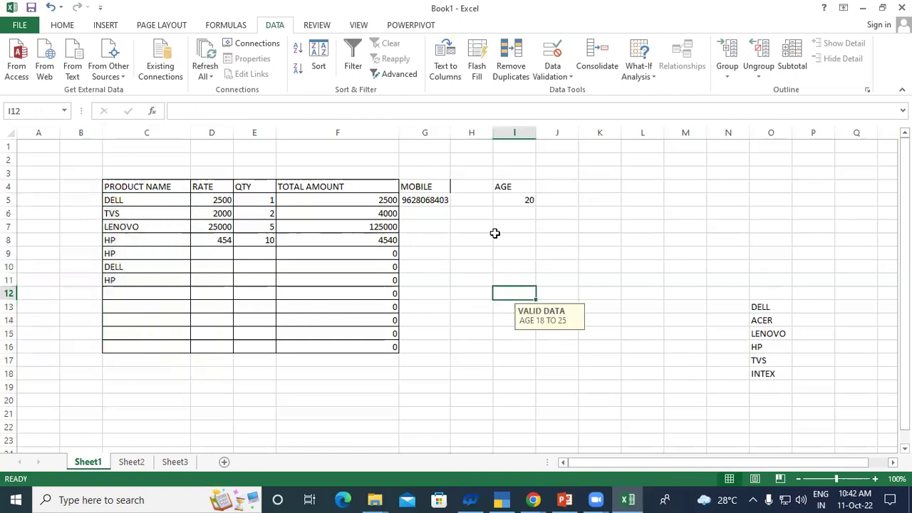
left_click(496, 229)
left_click_drag(425, 204, 444, 347)
left_click_drag(526, 199, 525, 329)
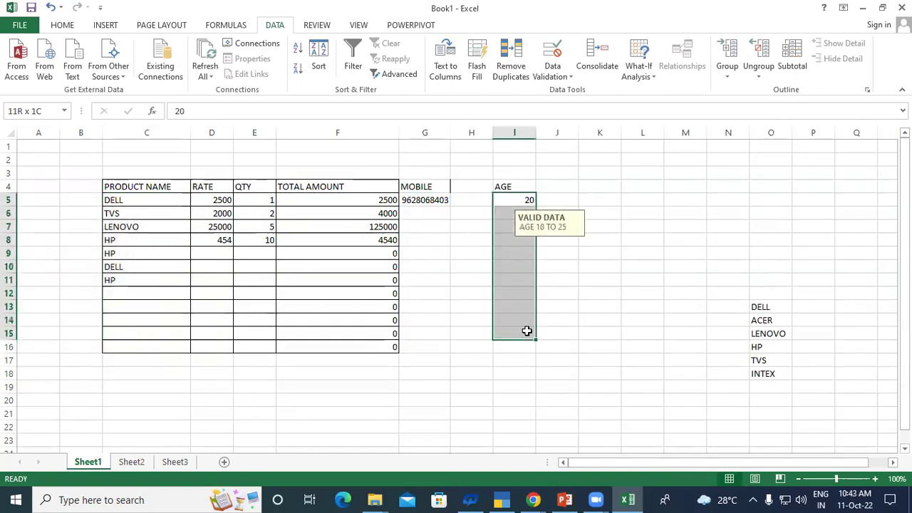
left_click(584, 170)
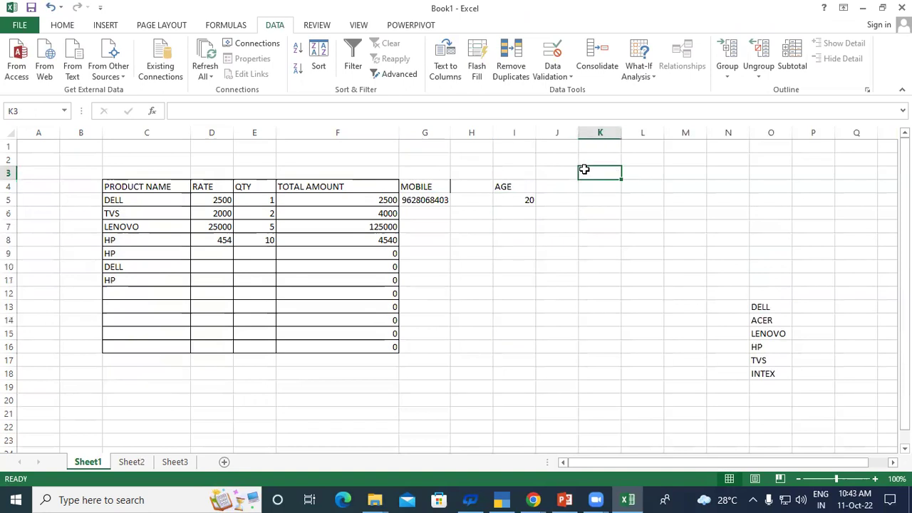
left_click(606, 291)
left_click(527, 200)
left_click(533, 267)
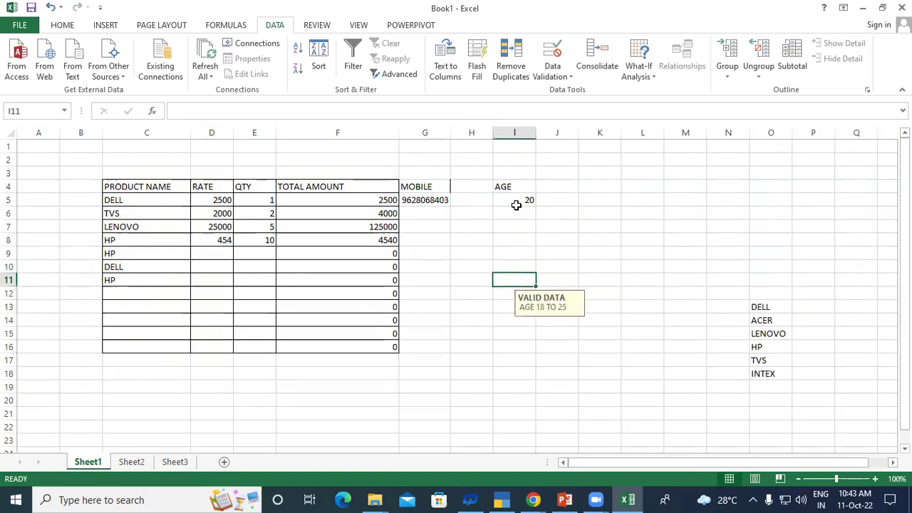
left_click_drag(517, 201, 525, 347)
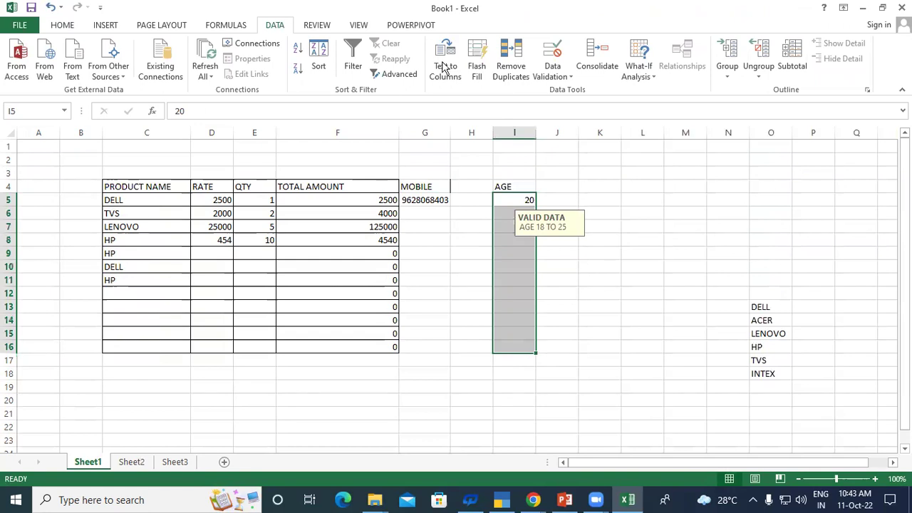
Change the AGE error alert style to Warning and select I6 for testing.
left_click(551, 57)
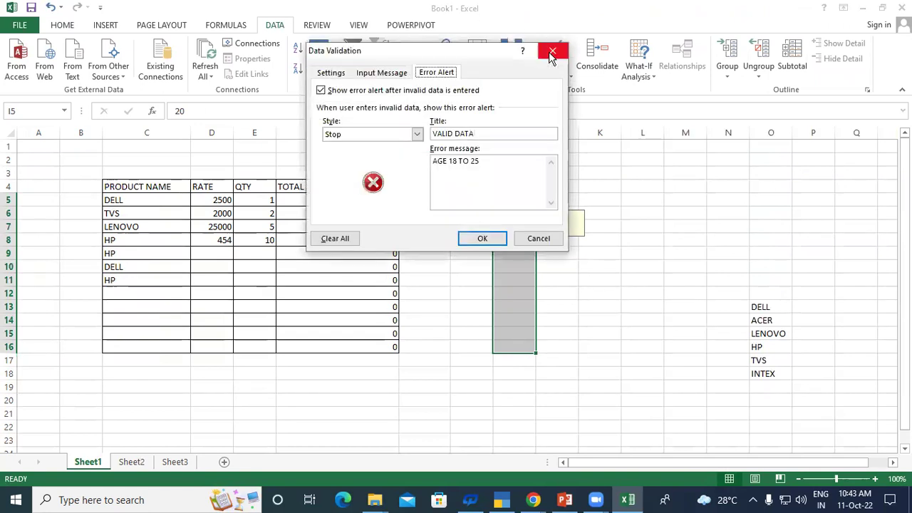
left_click(417, 134)
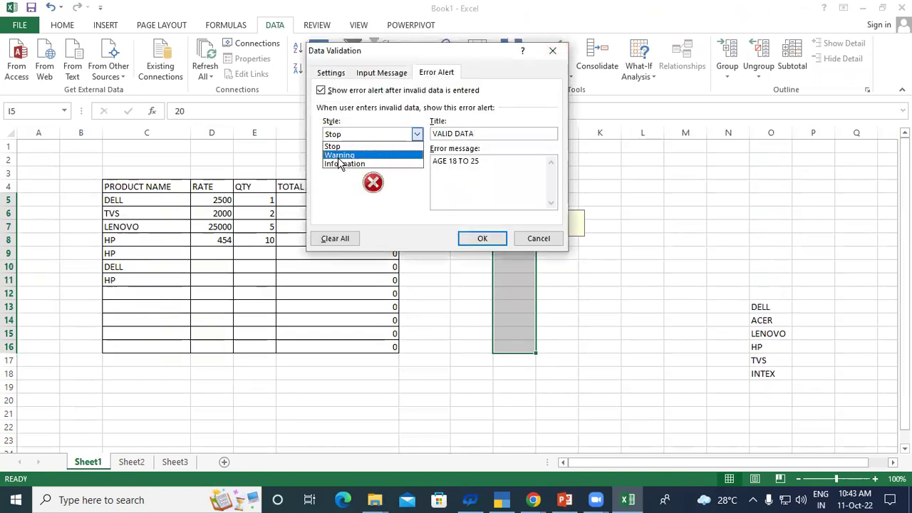
left_click(340, 154)
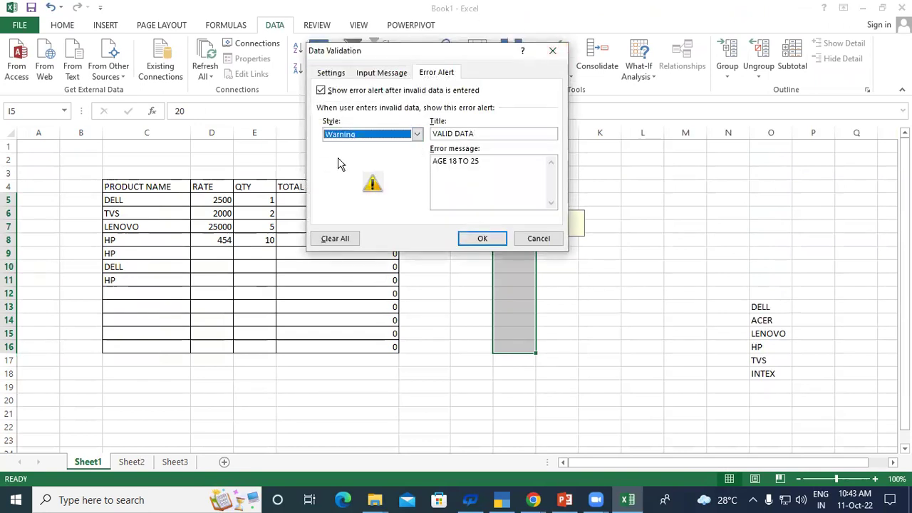
left_click(478, 241)
left_click(509, 278)
left_click(515, 212)
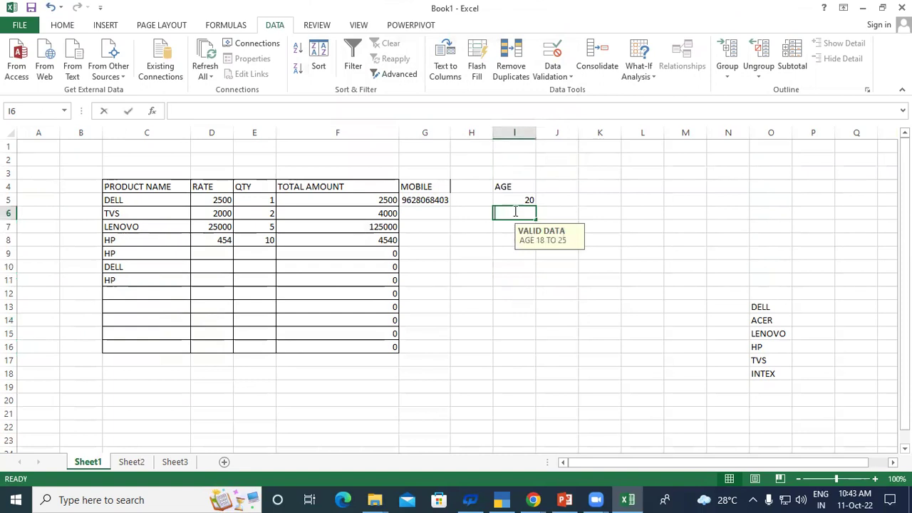
Enter age 17 in I6, keep it despite the warning, and select I5:I16.
type("17")
key("Return")
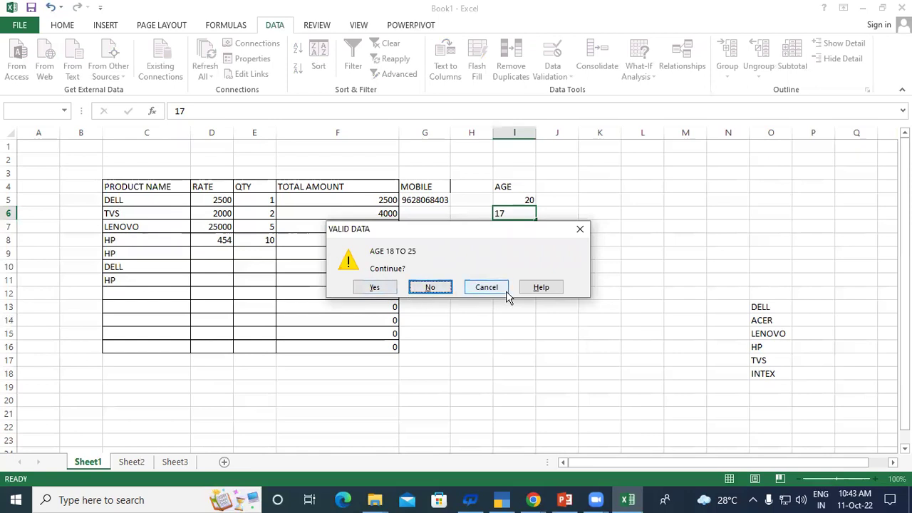
left_click(367, 287)
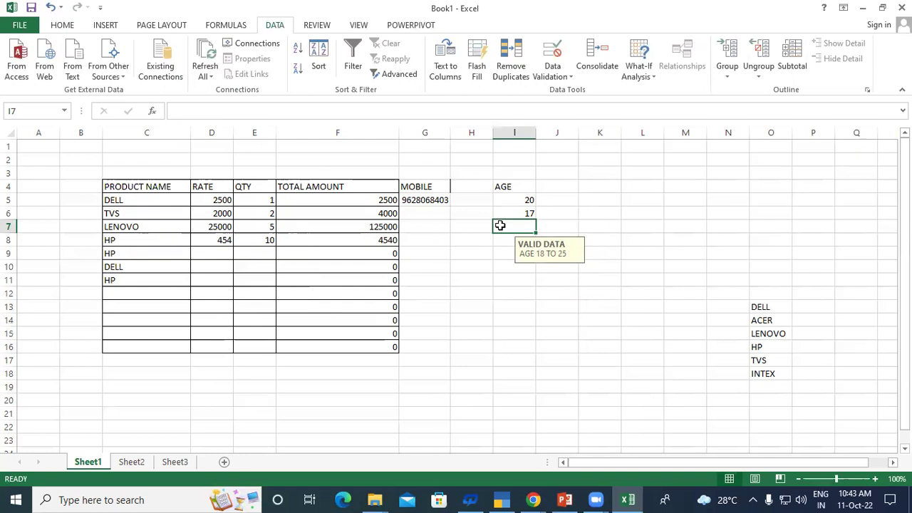
left_click_drag(515, 200, 515, 347)
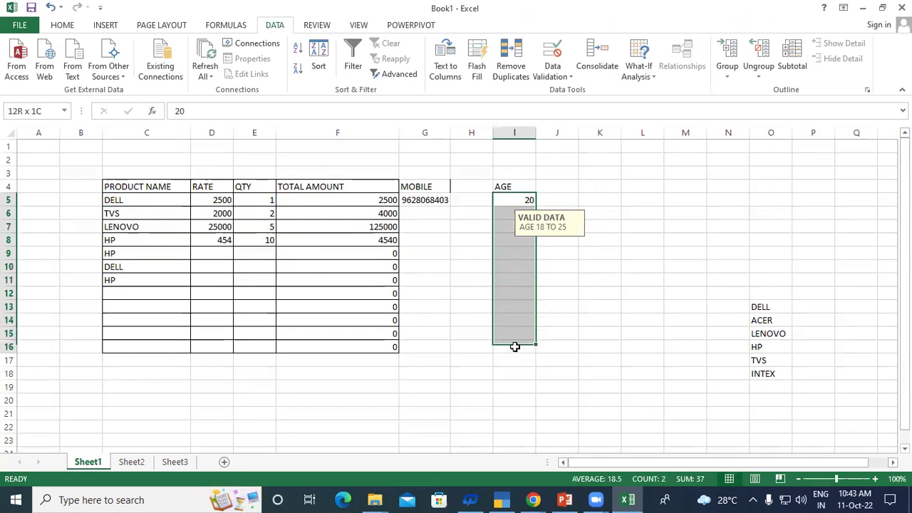
Change the AGE cells' error alert style to Information.
left_click(552, 60)
left_click(417, 134)
left_click(346, 164)
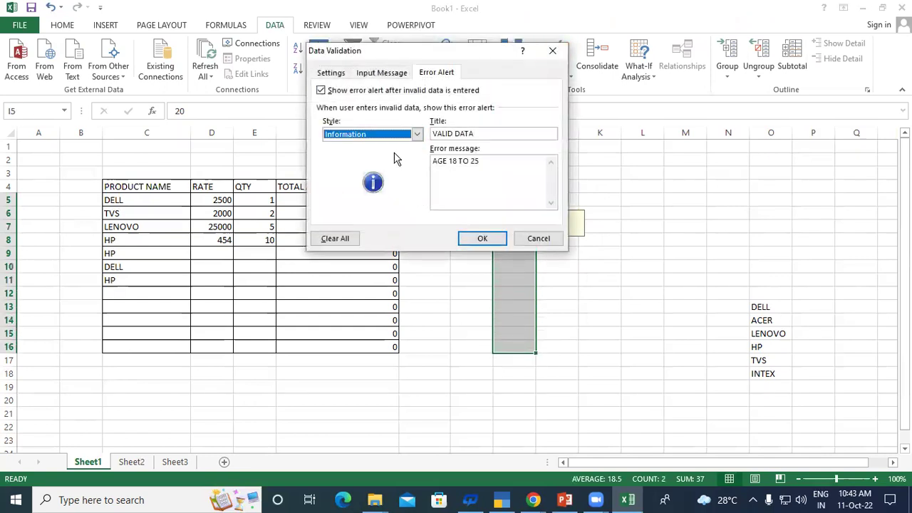
left_click(495, 241)
Try age 16 in I6 and cancel the alert to keep 17.
left_click(500, 212)
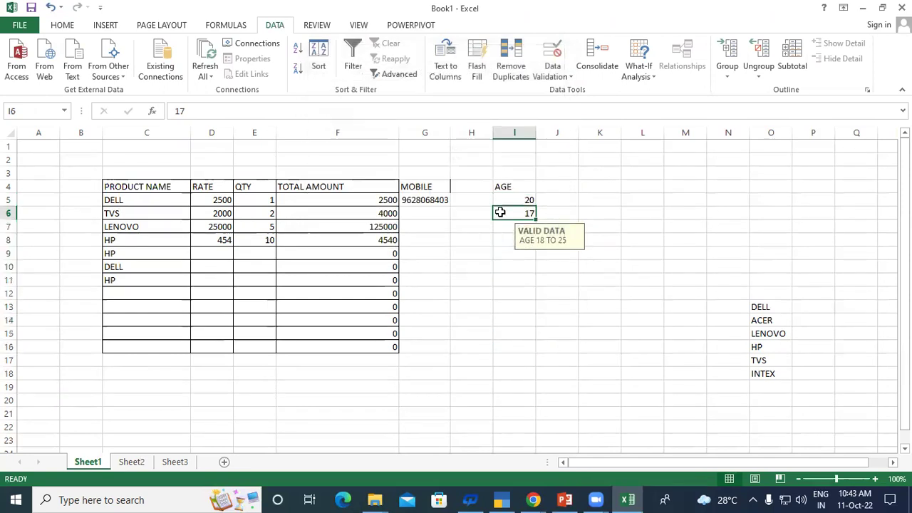
type("16")
key("Return")
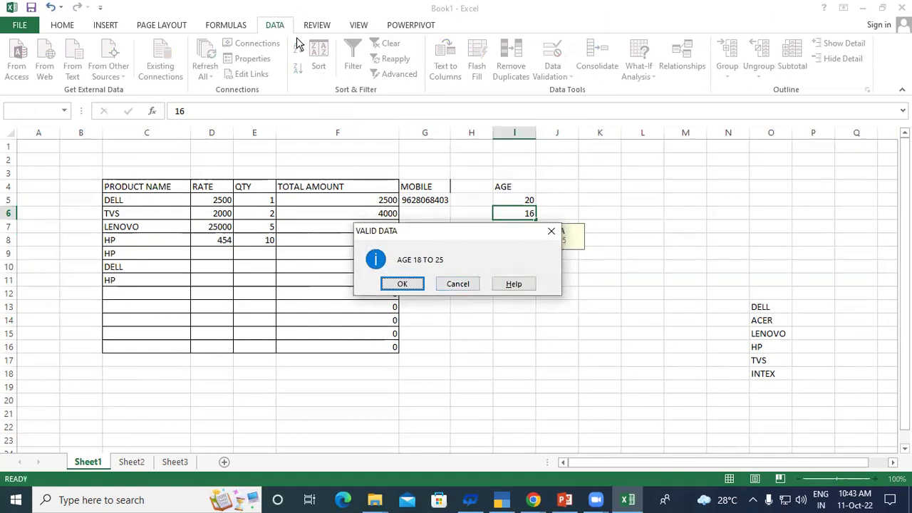
left_click(459, 284)
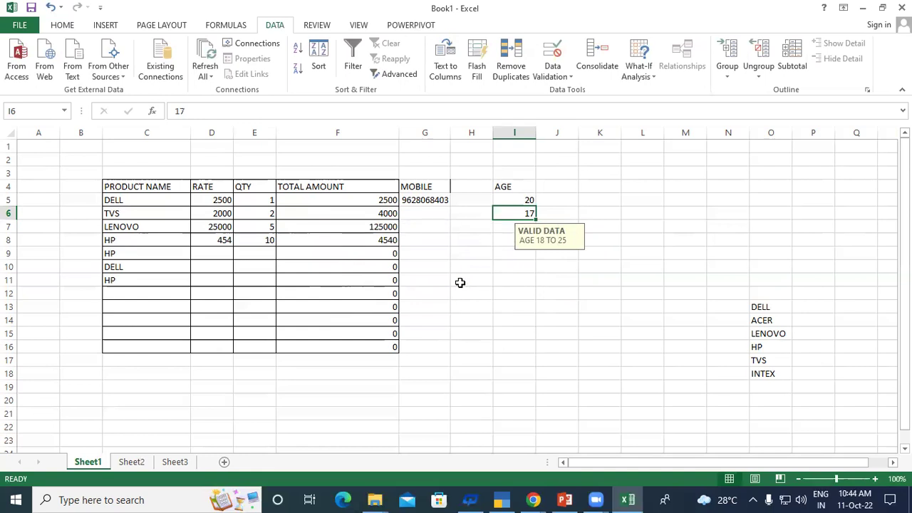
left_click(548, 56)
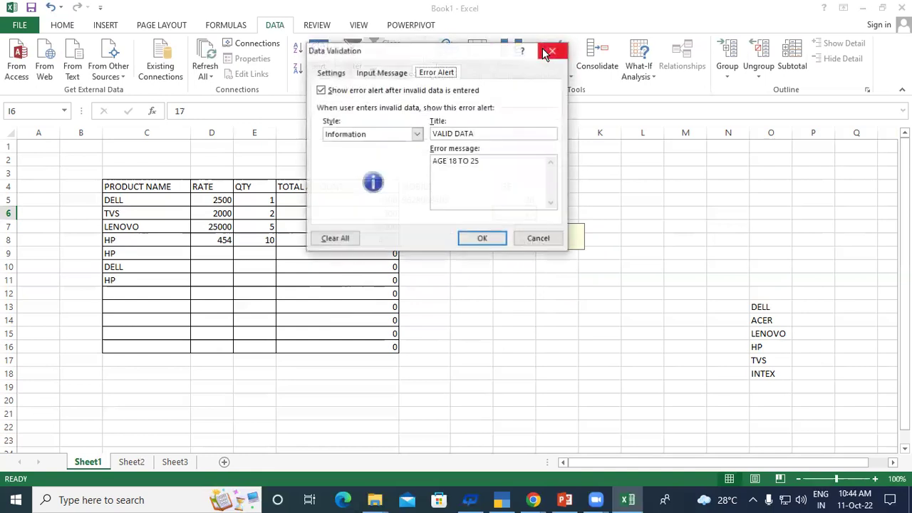
left_click(331, 73)
left_click(373, 116)
left_click(372, 72)
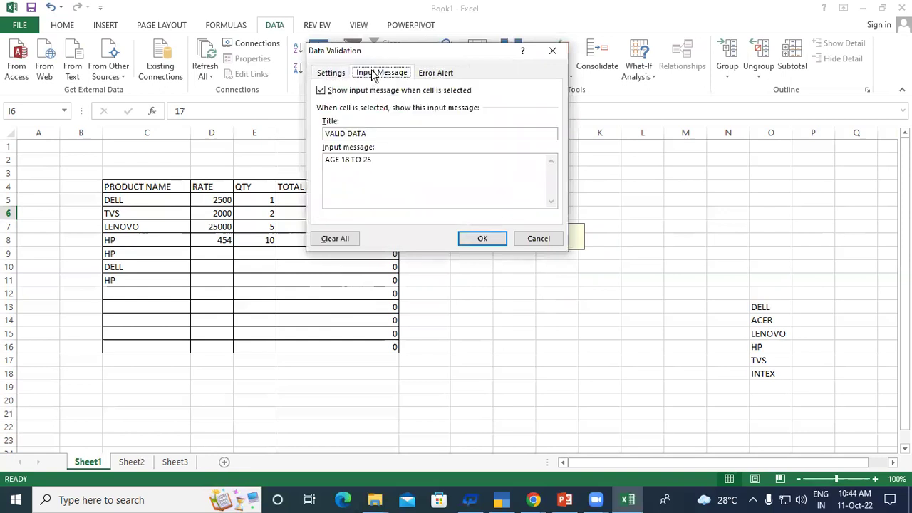
left_click(434, 74)
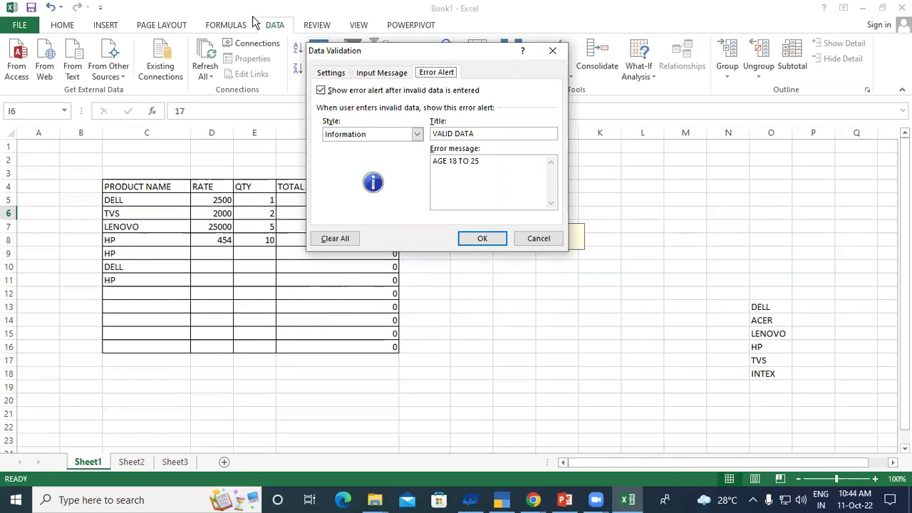
left_click(370, 74)
left_click(331, 74)
left_click(376, 74)
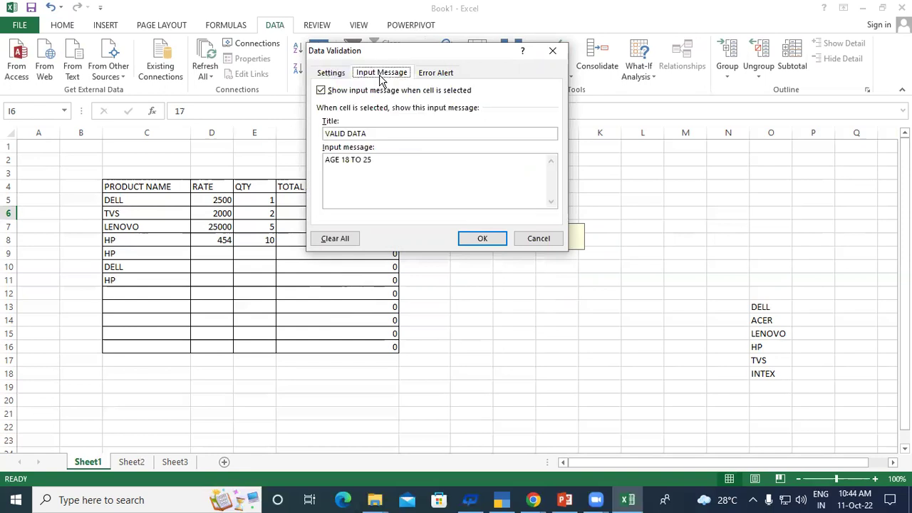
left_click(437, 74)
left_click(370, 74)
left_click(332, 74)
left_click(378, 74)
left_click(436, 73)
left_click(553, 51)
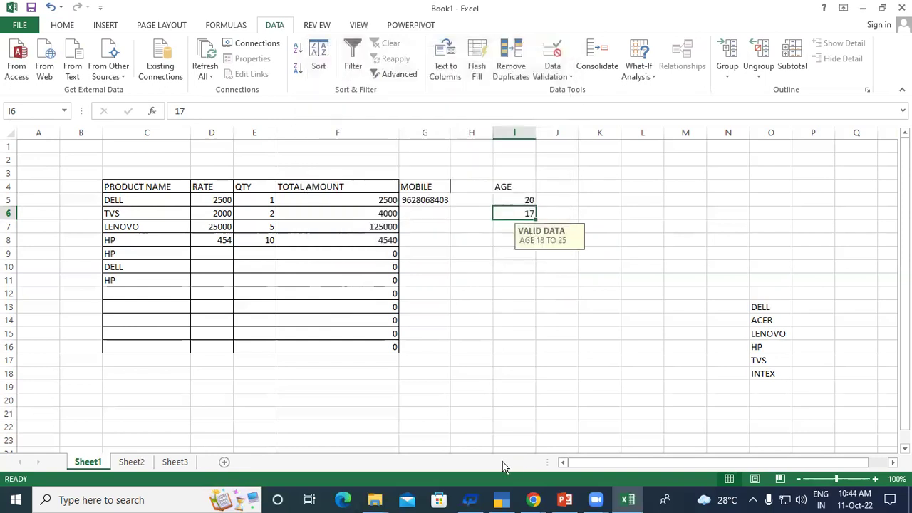